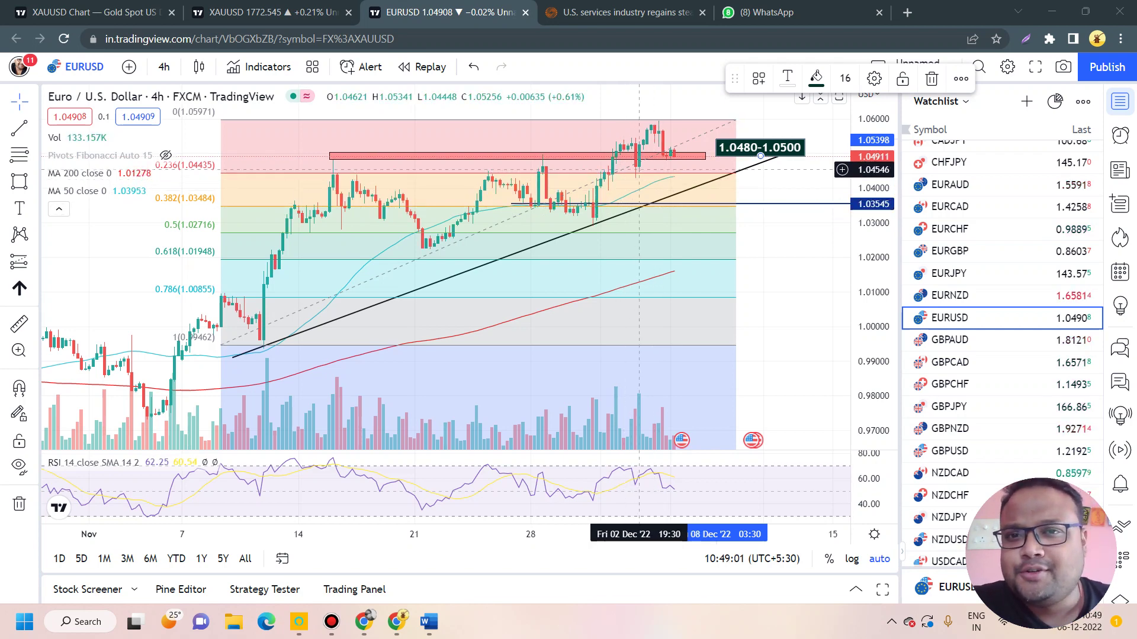
# Switch the EURUSD chart from the 4-hour to the 1-week timeframe
pyautogui.scroll(2, 623, 179)
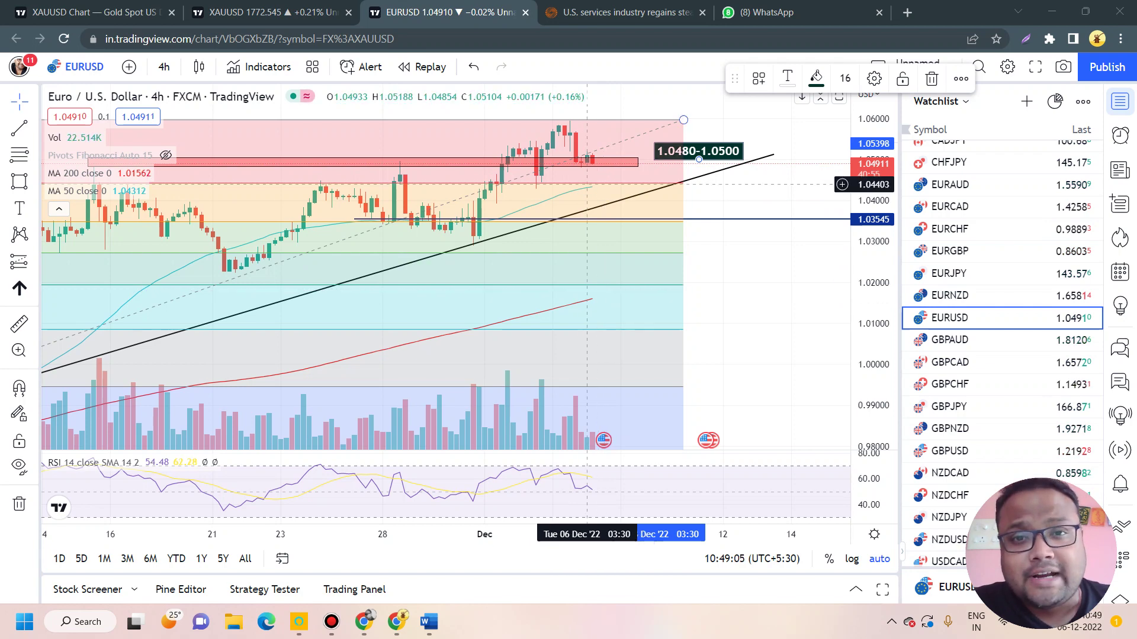
pyautogui.scroll(-3, 616, 171)
pyautogui.scroll(-2, 533, 207)
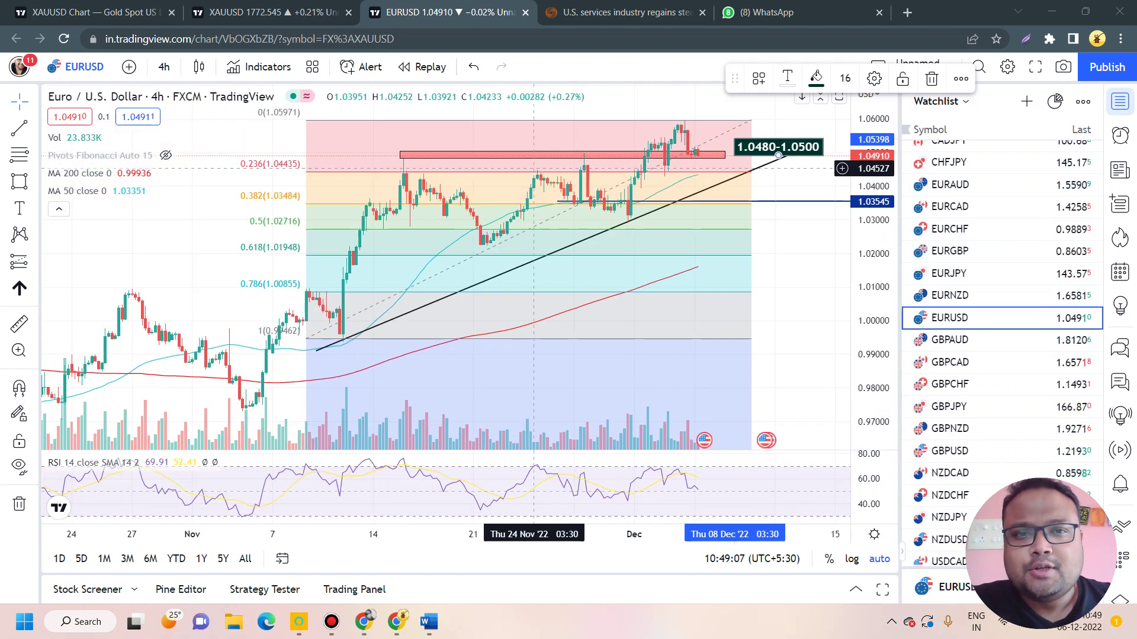
pyautogui.scroll(-2, 237, 331)
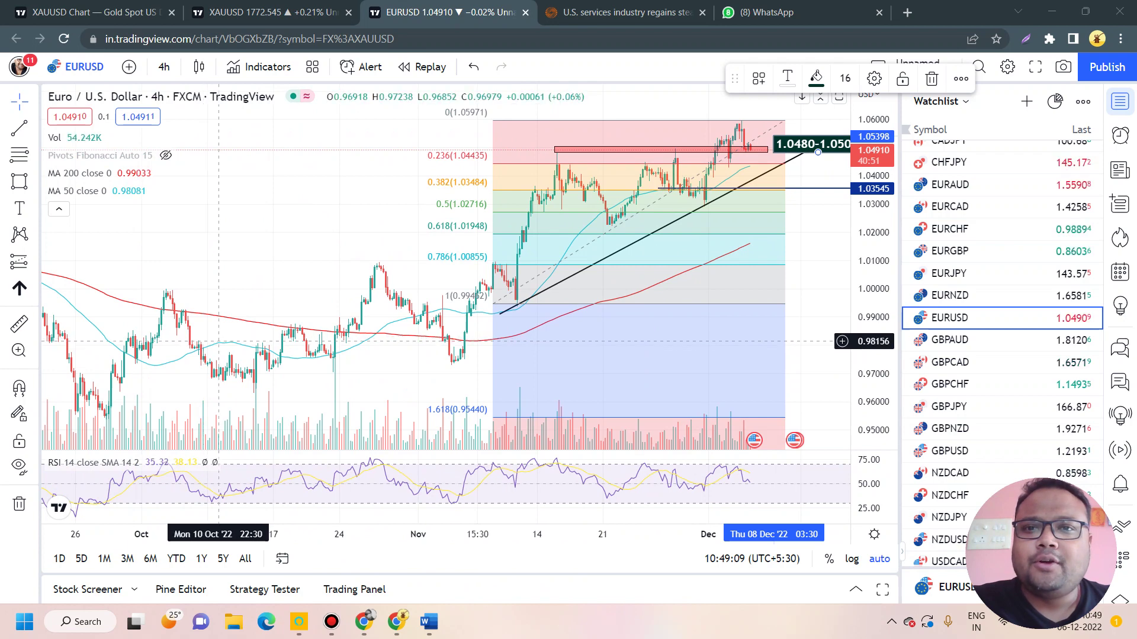
pyautogui.scroll(2, 243, 341)
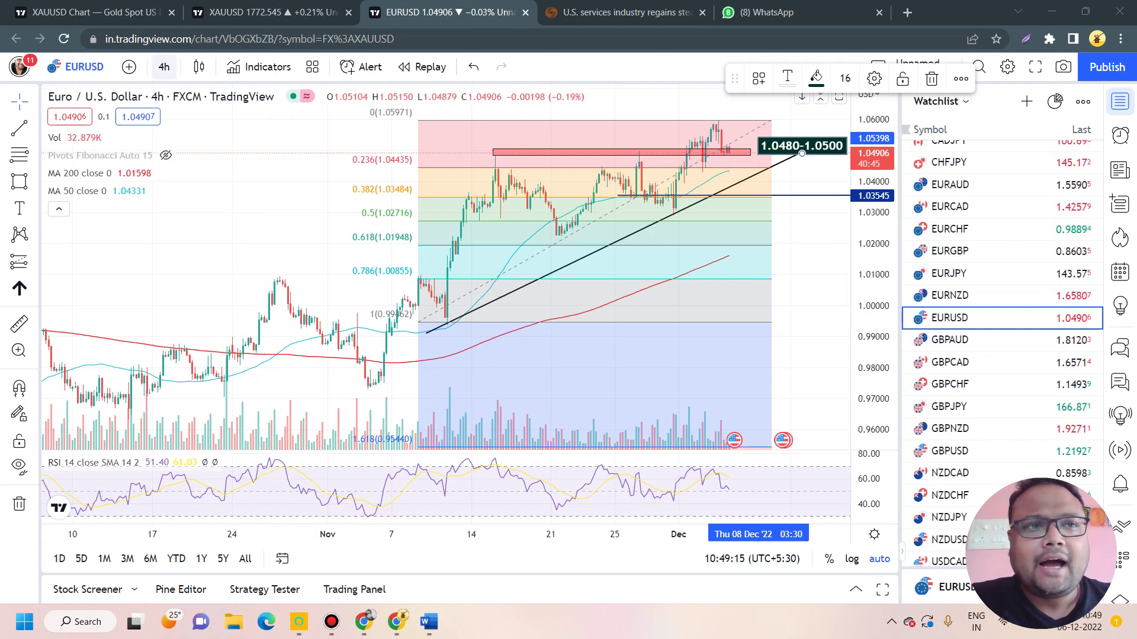
pyautogui.click(164, 66)
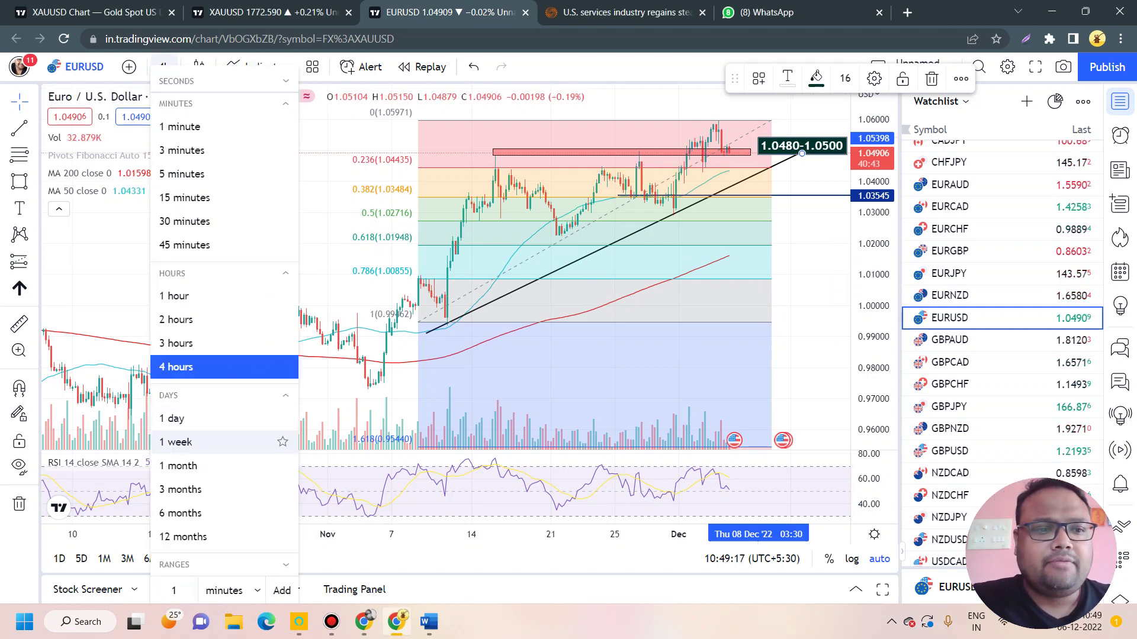
pyautogui.click(234, 441)
# Remove all drawings from the weekly EURUSD chart and focus on the most recent candles near the 50 moving average
pyautogui.rightClick(329, 145)
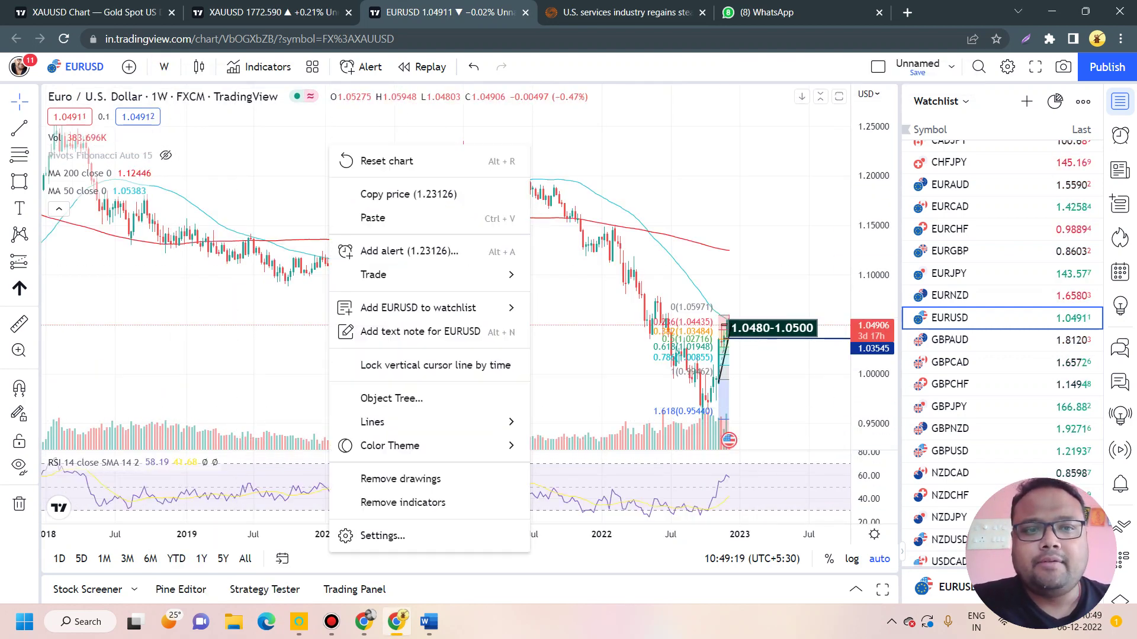
pyautogui.click(431, 476)
pyautogui.scroll(5, 431, 487)
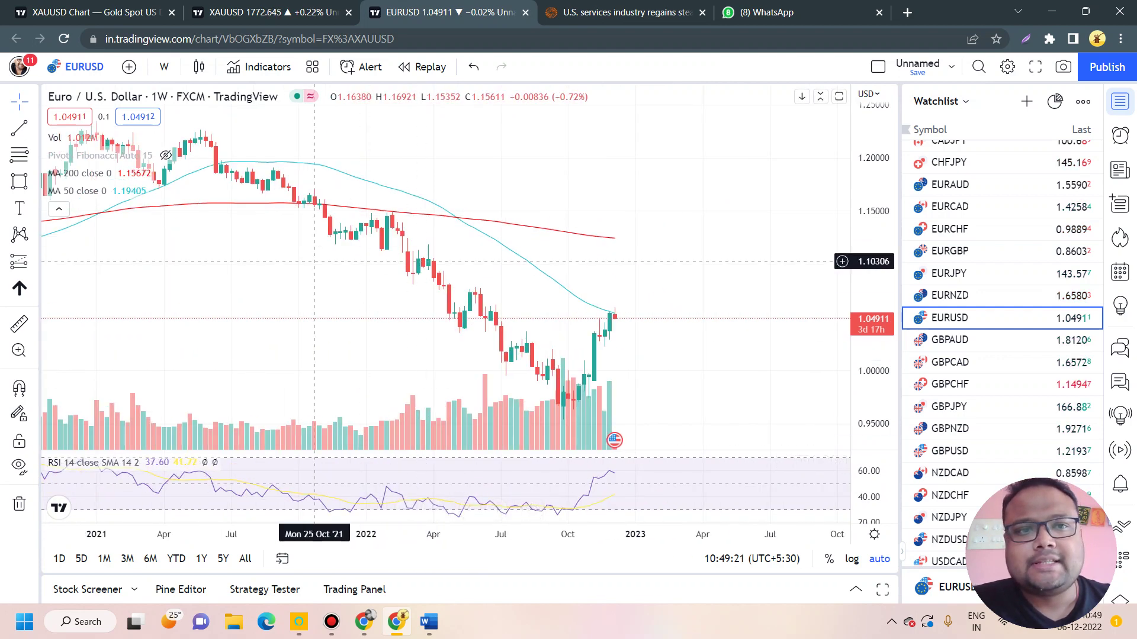
pyautogui.scroll(2, 522, 282)
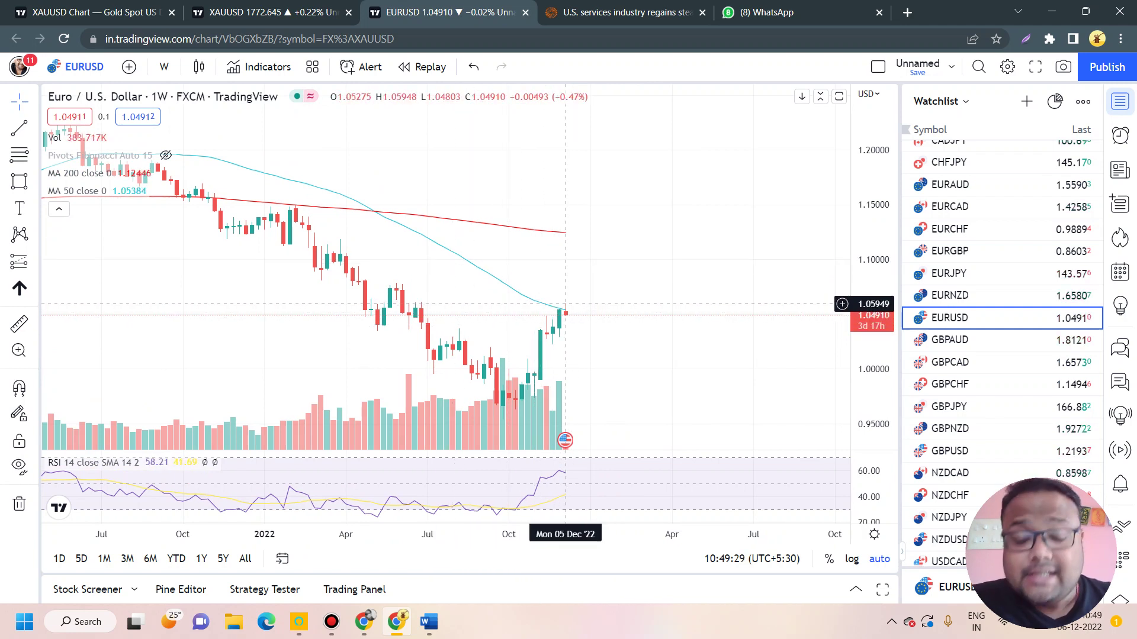
pyautogui.scroll(2, 566, 311)
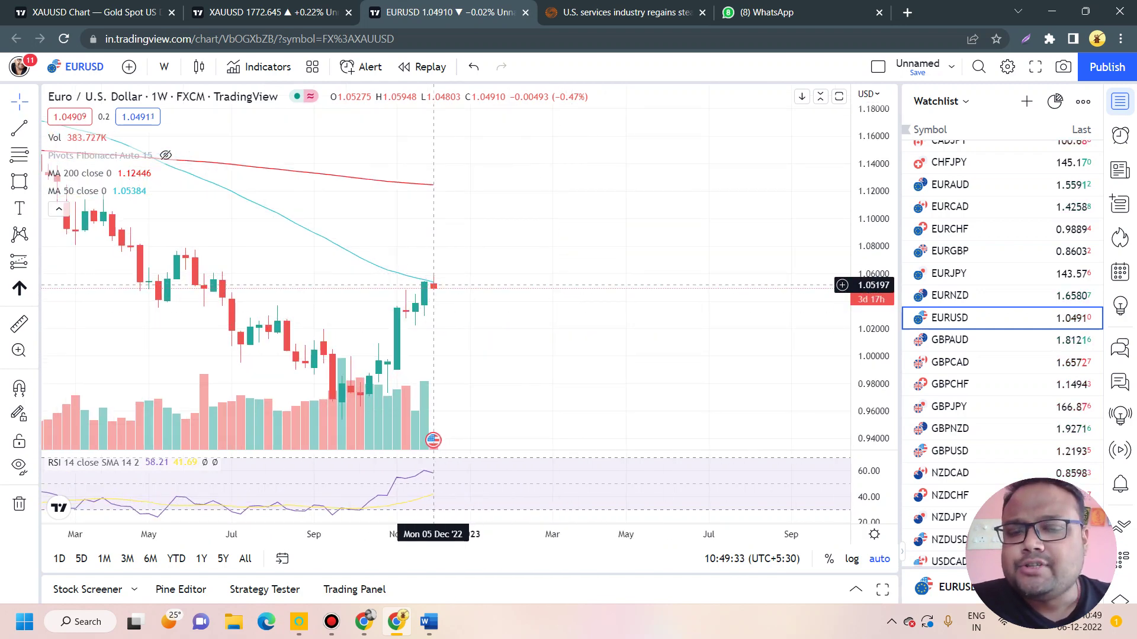
# Switch the EURUSD chart to the 1-day timeframe
pyautogui.scroll(-3, 433, 276)
pyautogui.click(164, 66)
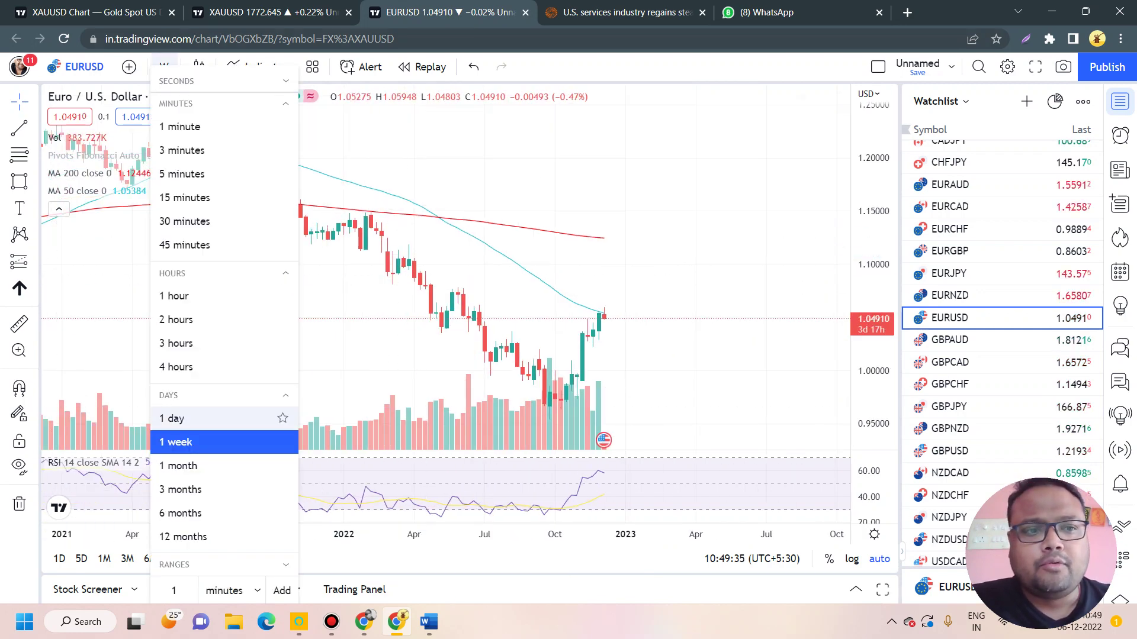
pyautogui.click(160, 417)
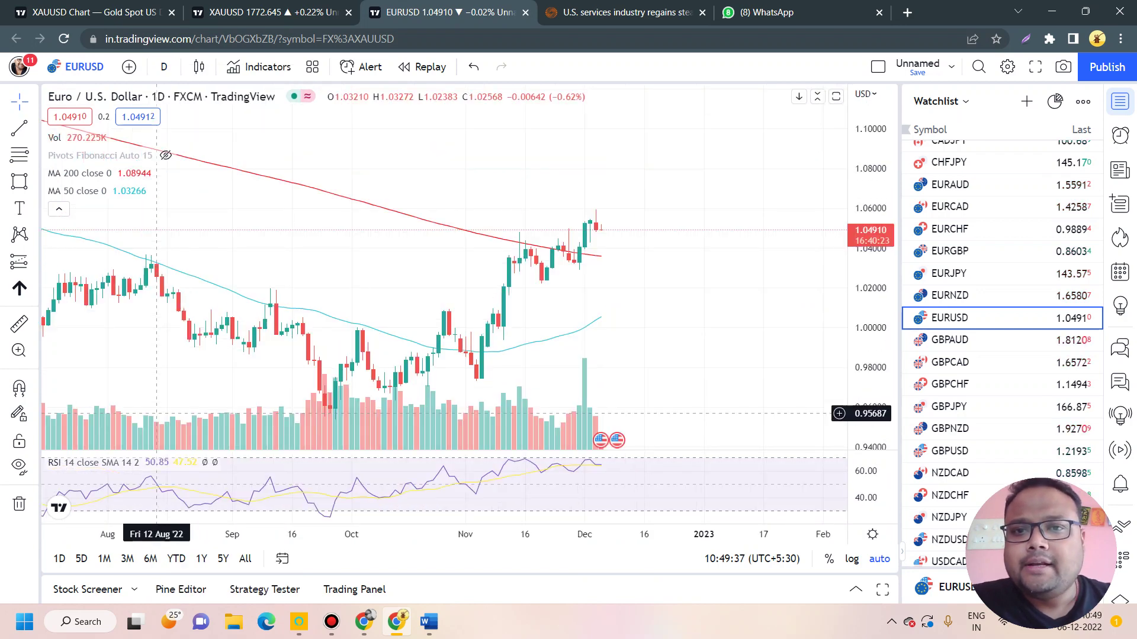
pyautogui.scroll(3, 157, 413)
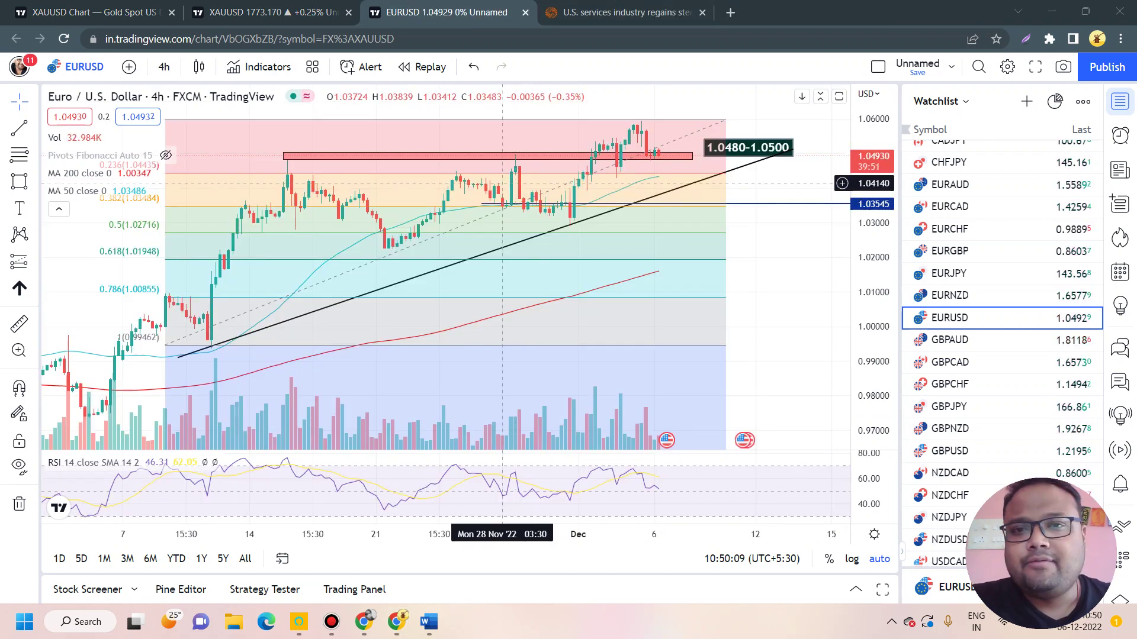
# Load the U.S. Dollar Currency Index (DXY) chart from the watchlist
pyautogui.scroll(-2, 503, 183)
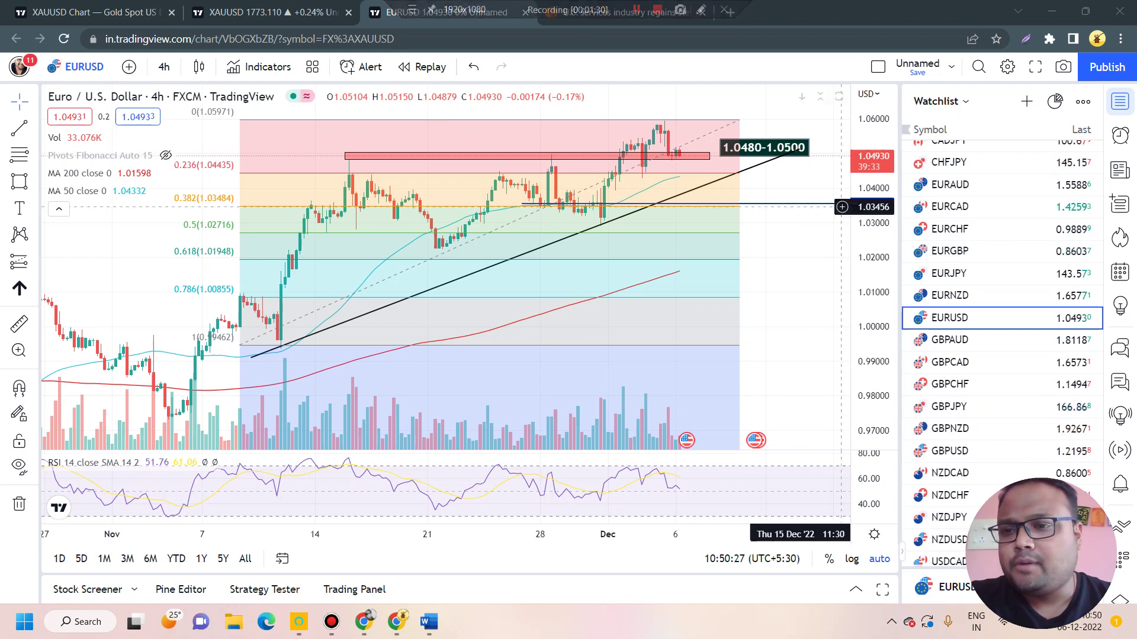
pyautogui.scroll(-3, 977, 318)
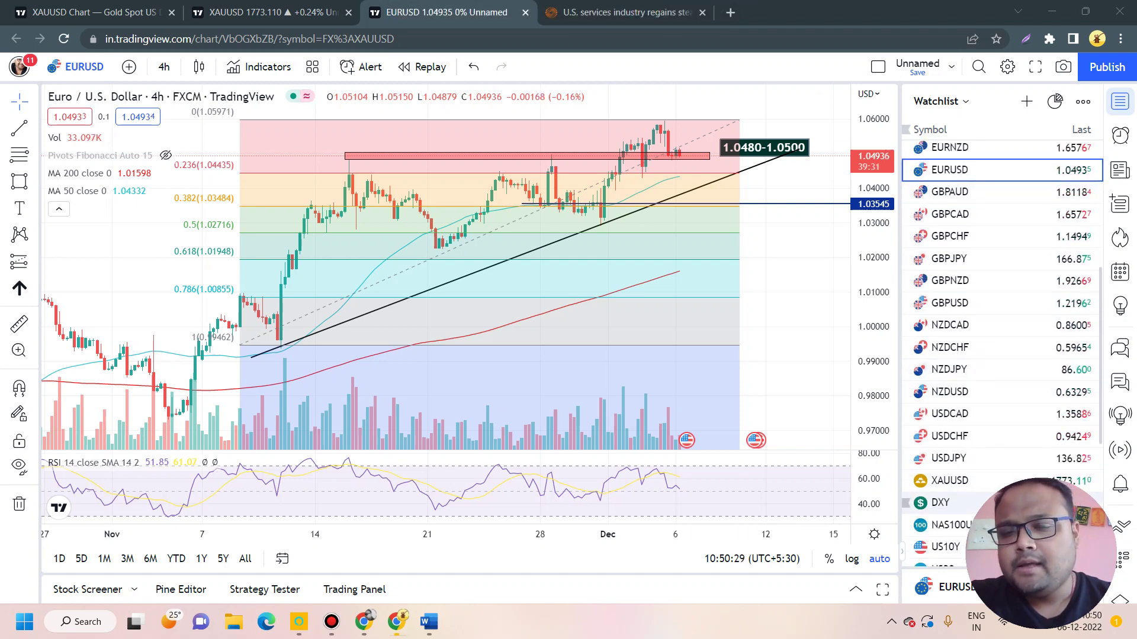
pyautogui.click(947, 502)
pyautogui.scroll(3, 699, 355)
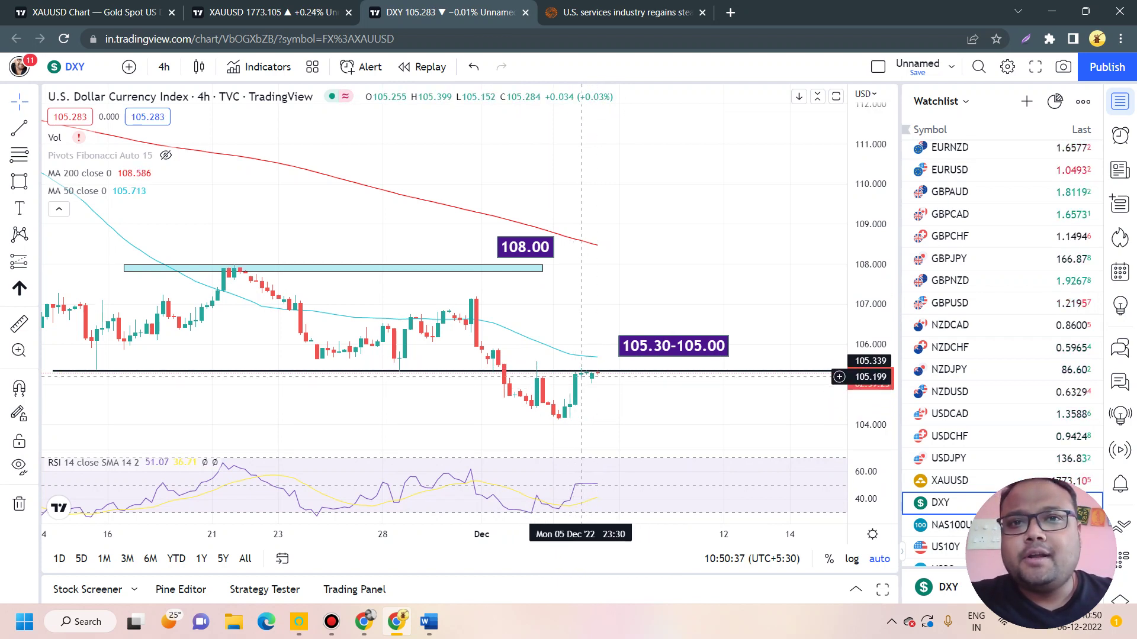
# Switch to the Reuters article on the U.S. services industry, reload it and highlight the start of its first paragraph
pyautogui.hotkey('ctrl', 'Tab')
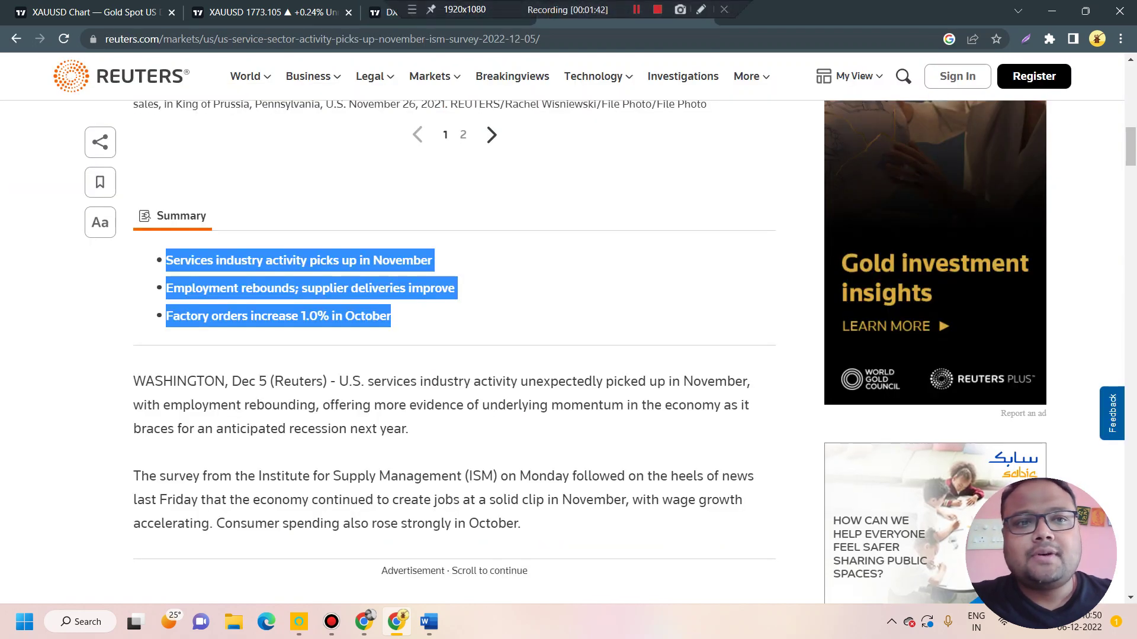
pyautogui.press('F5')
pyautogui.scroll(-2, 569, 326)
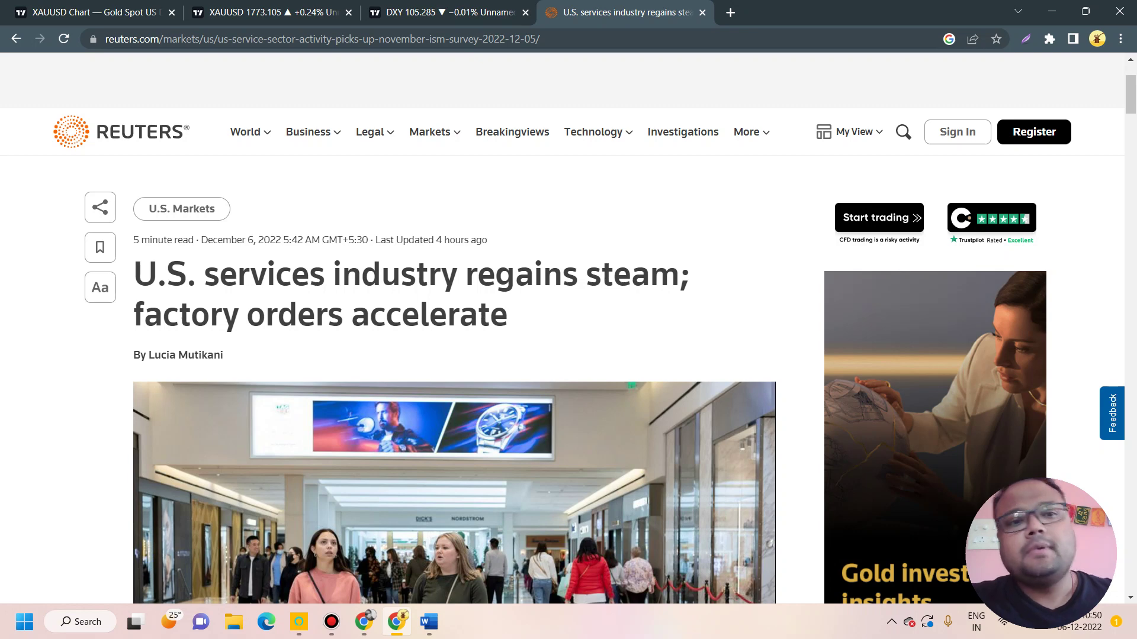
pyautogui.scroll(-10, 568, 326)
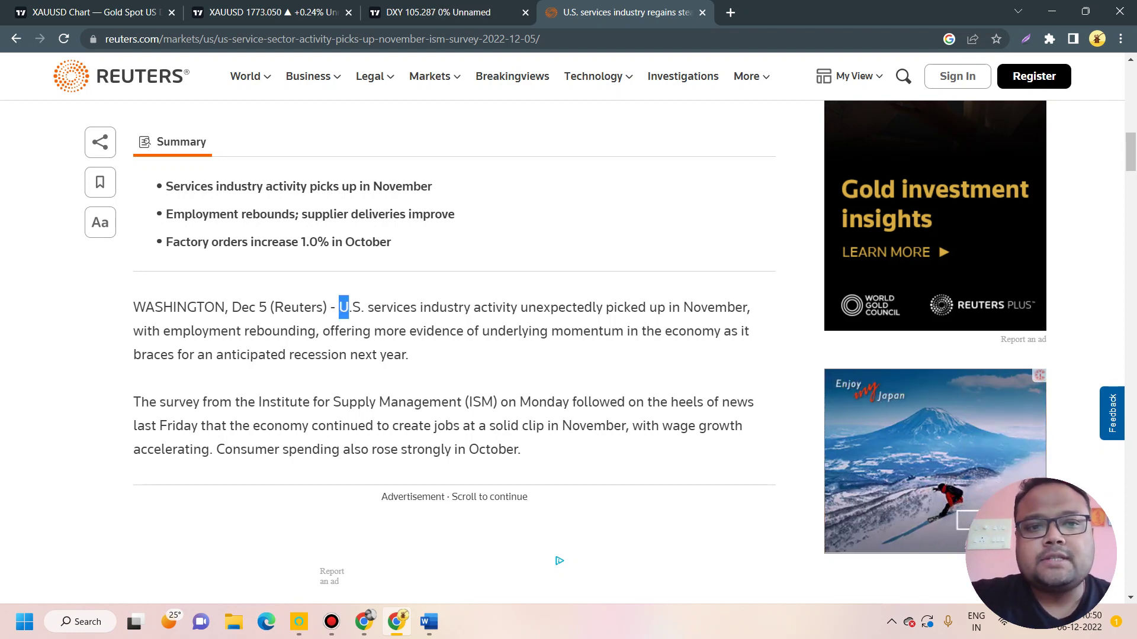
pyautogui.moveTo(349, 308); pyautogui.dragTo(572, 308)
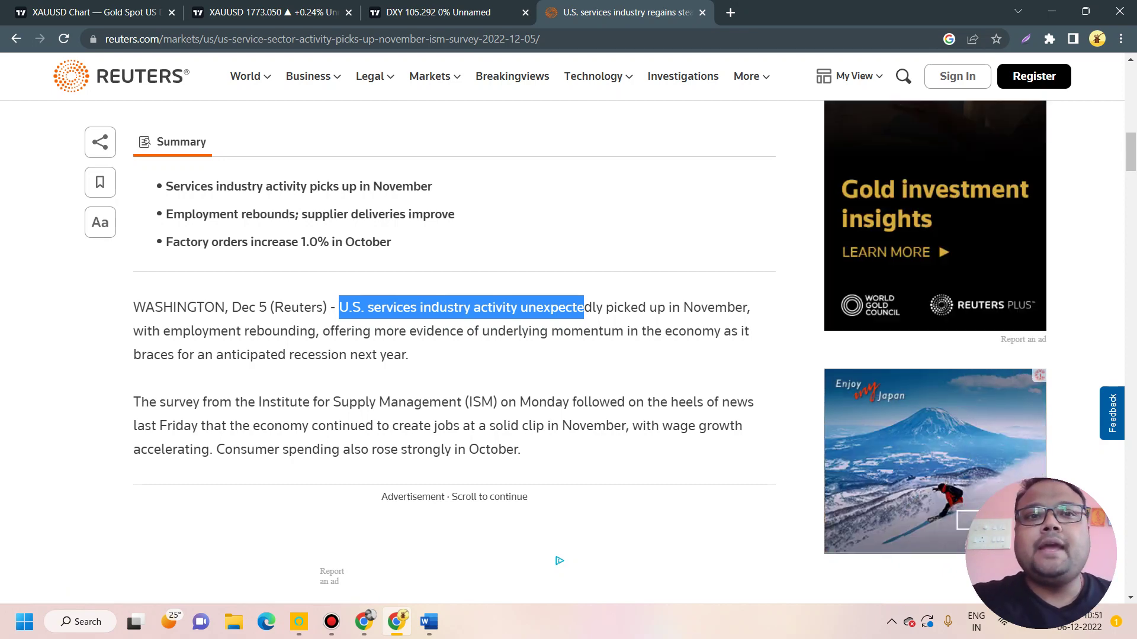
# Return to the DXY chart and sketch in green the zone around the current price and a horizontal line at the last swing high
pyautogui.click(450, 12)
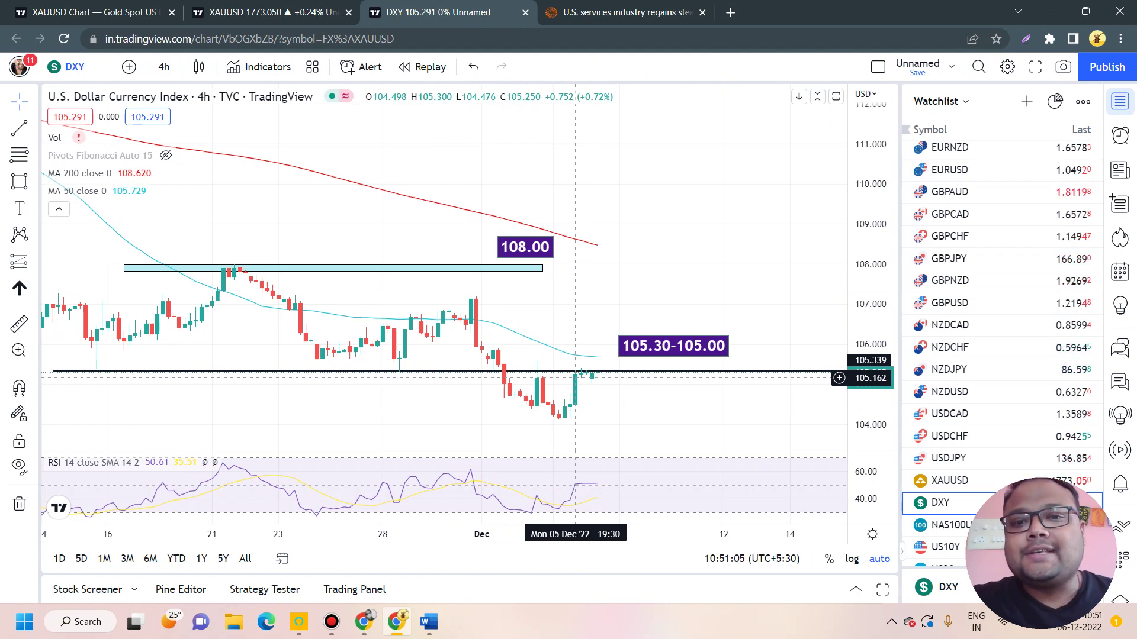
pyautogui.scroll(1, 575, 378)
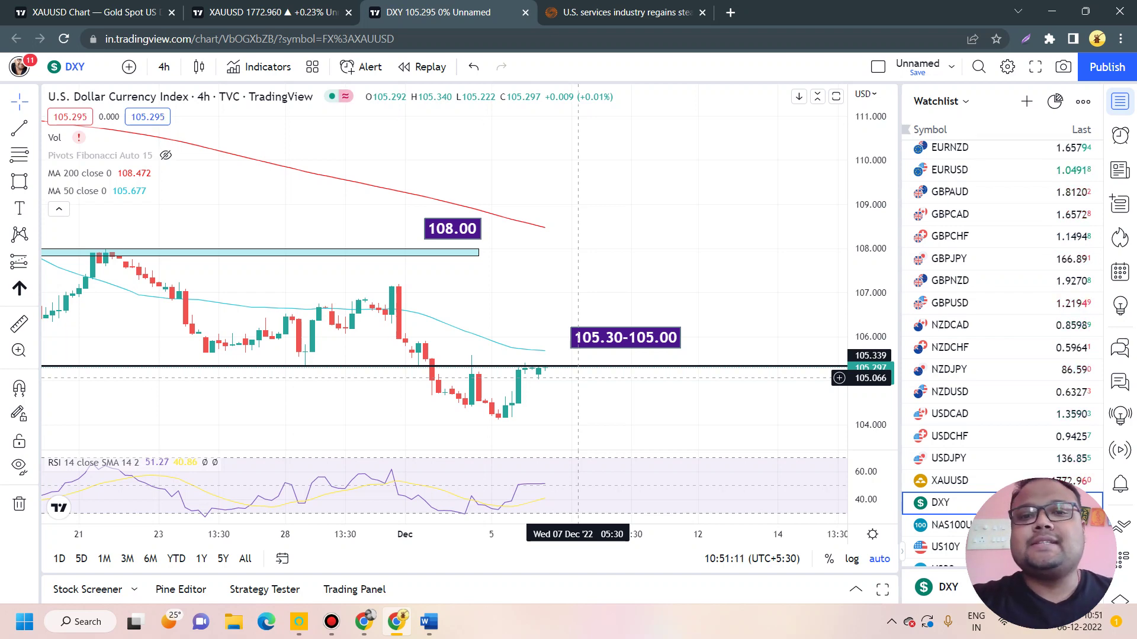
pyautogui.scroll(-2, 578, 377)
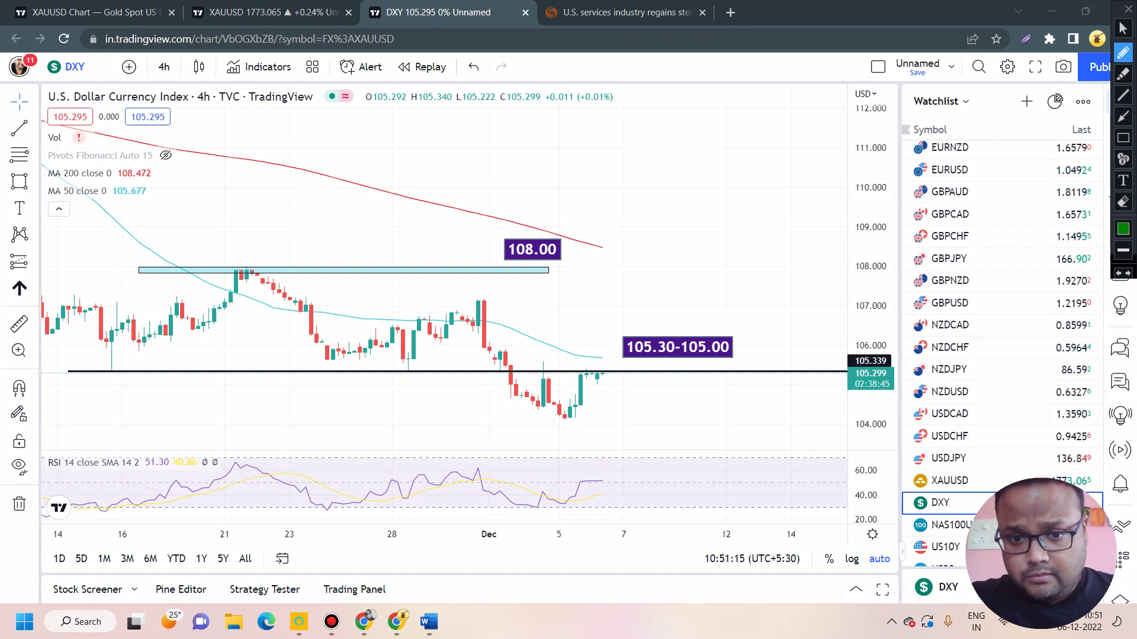
pyautogui.moveTo(609, 353); pyautogui.dragTo(610, 379)
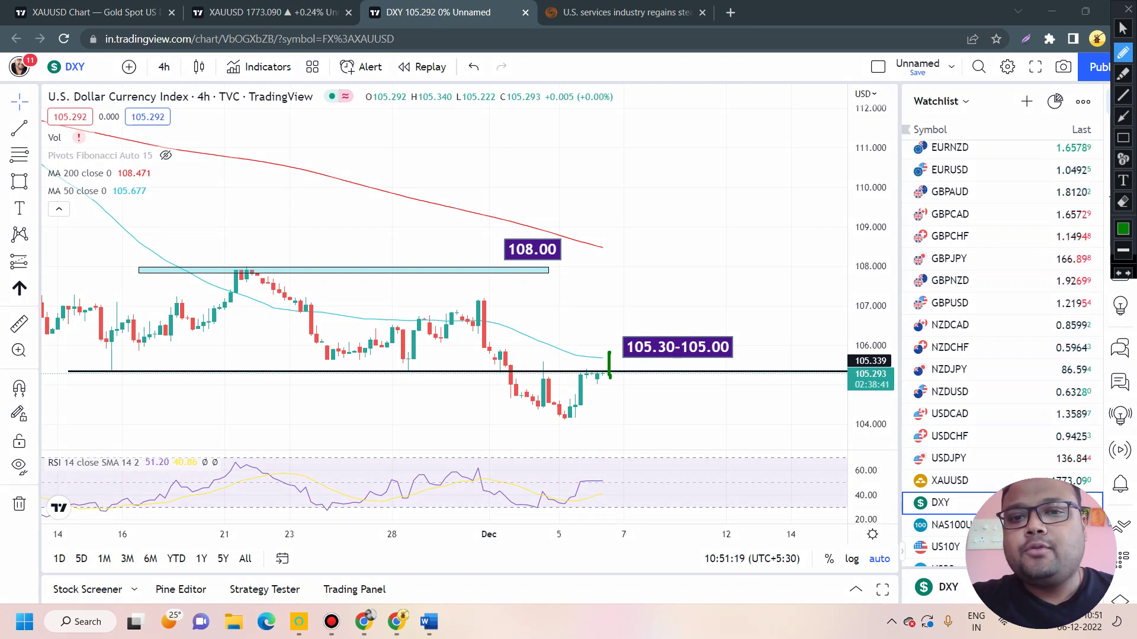
pyautogui.moveTo(514, 351)
pyautogui.mouseDown()
pyautogui.moveTo(619, 382)
pyautogui.moveTo(544, 372)
pyautogui.mouseUp()
pyautogui.moveTo(433, 298); pyautogui.dragTo(698, 299)
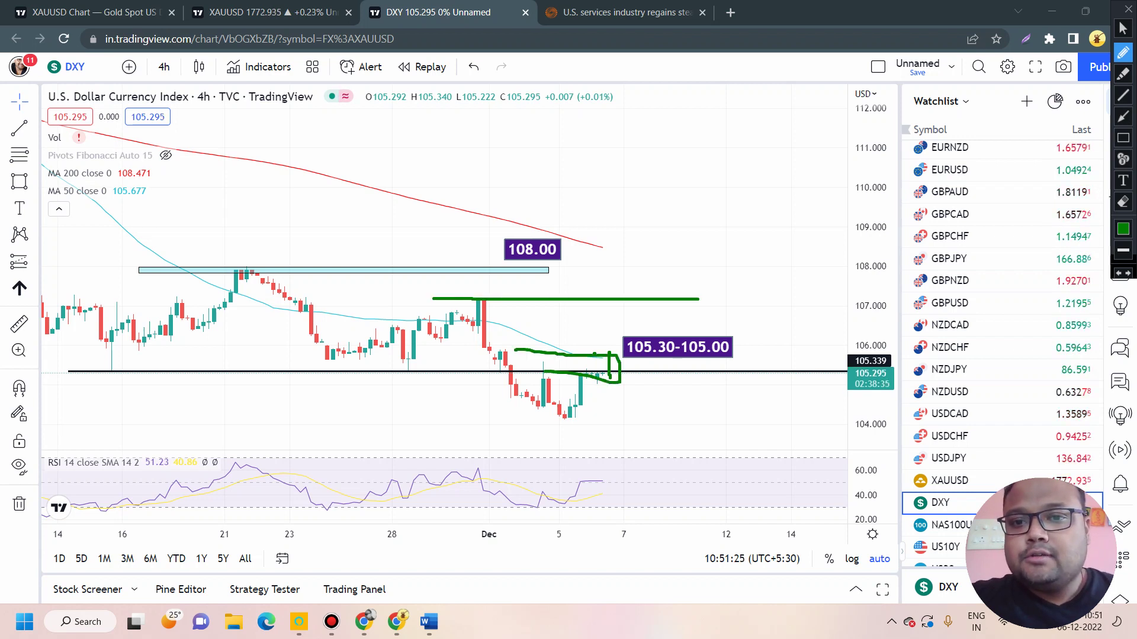
# Handwrite 105.50 inside an ellipse and circle the recent DXY lows below the 105.30-105.00 label, ending the freehand annotation
pyautogui.moveTo(742, 223); pyautogui.dragTo(742, 256)
pyautogui.moveTo(772, 173)
pyautogui.mouseDown()
pyautogui.moveTo(763, 219)
pyautogui.moveTo(770, 172)
pyautogui.mouseUp()
pyautogui.moveTo(828, 157)
pyautogui.mouseDown()
pyautogui.moveTo(801, 167)
pyautogui.moveTo(836, 215)
pyautogui.mouseUp()
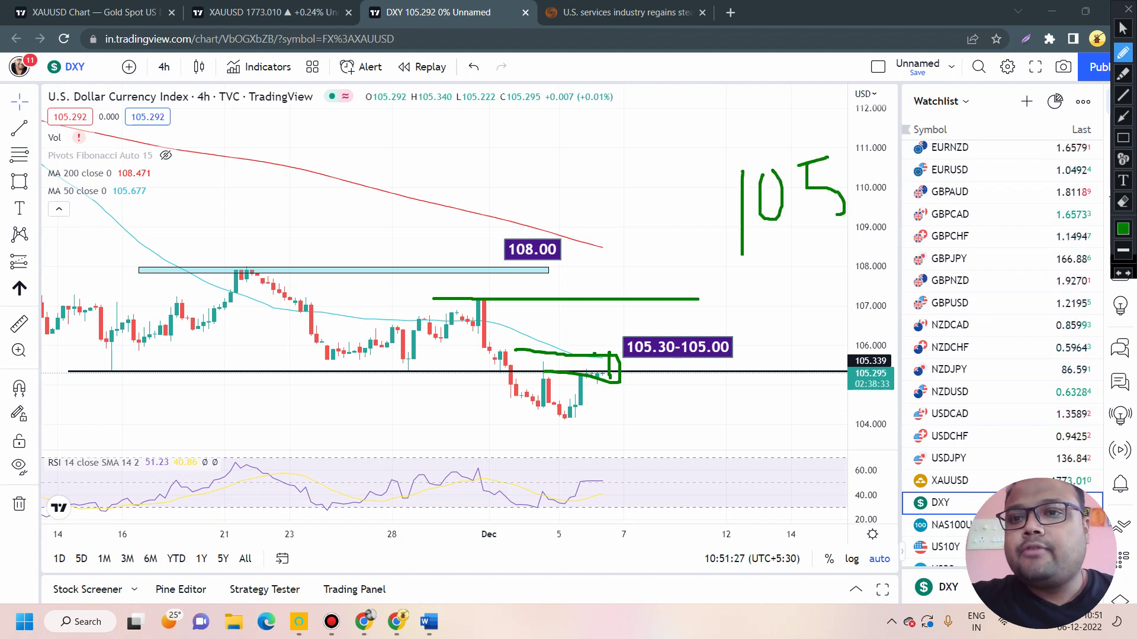
pyautogui.moveTo(862, 163)
pyautogui.mouseDown()
pyautogui.moveTo(890, 153)
pyautogui.moveTo(901, 200)
pyautogui.mouseUp()
pyautogui.moveTo(880, 109)
pyautogui.mouseDown()
pyautogui.moveTo(849, 251)
pyautogui.moveTo(971, 140)
pyautogui.mouseUp()
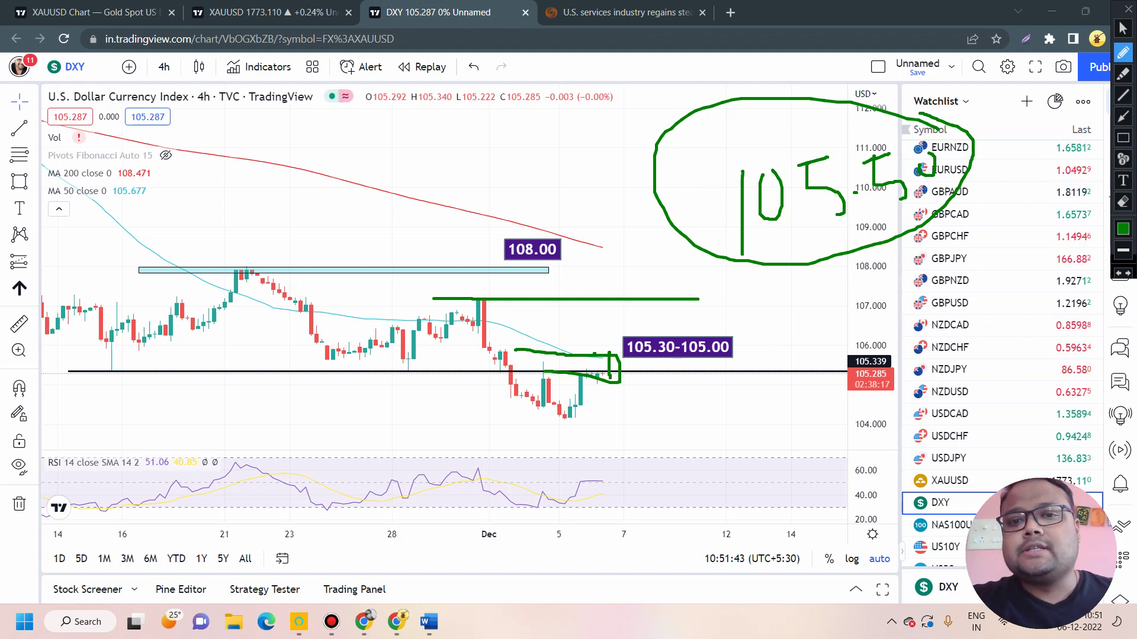
pyautogui.moveTo(616, 353)
pyautogui.mouseDown()
pyautogui.moveTo(504, 418)
pyautogui.moveTo(648, 372)
pyautogui.mouseUp()
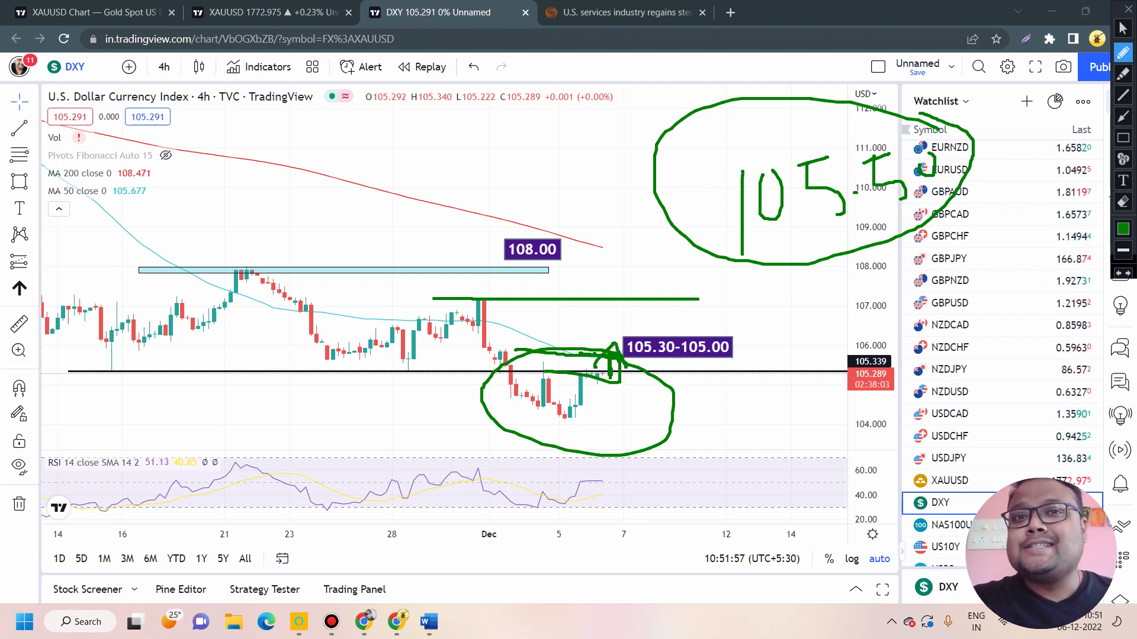
pyautogui.click(1129, 9)
# Lower the black horizontal line on the DXY chart to about 104.836
pyautogui.scroll(3, 489, 368)
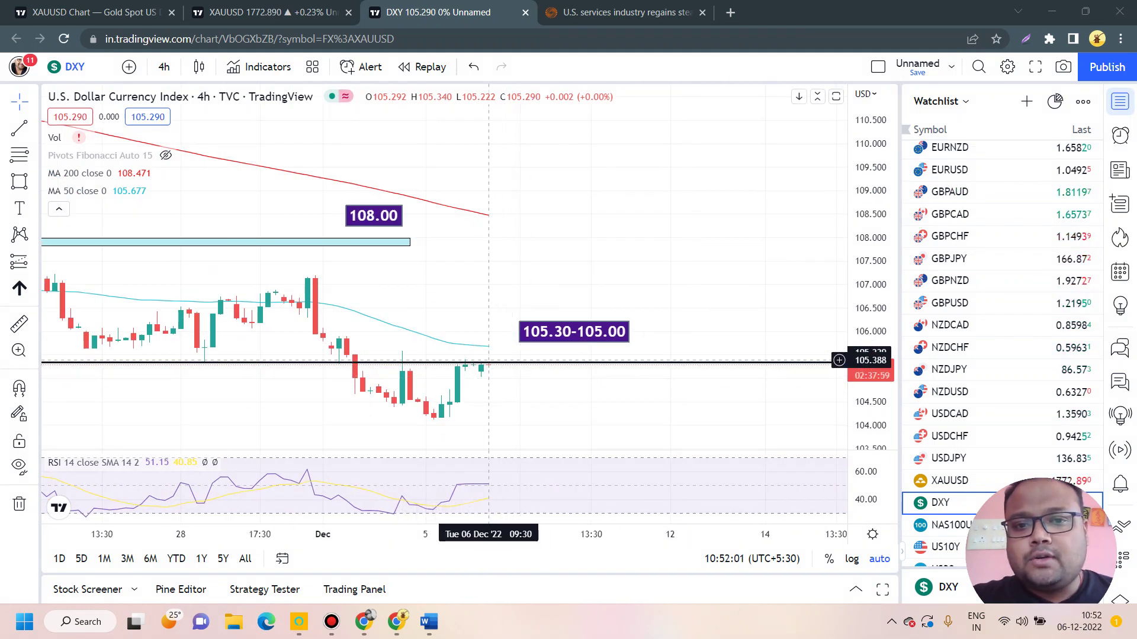
pyautogui.moveTo(489, 361); pyautogui.dragTo(496, 386)
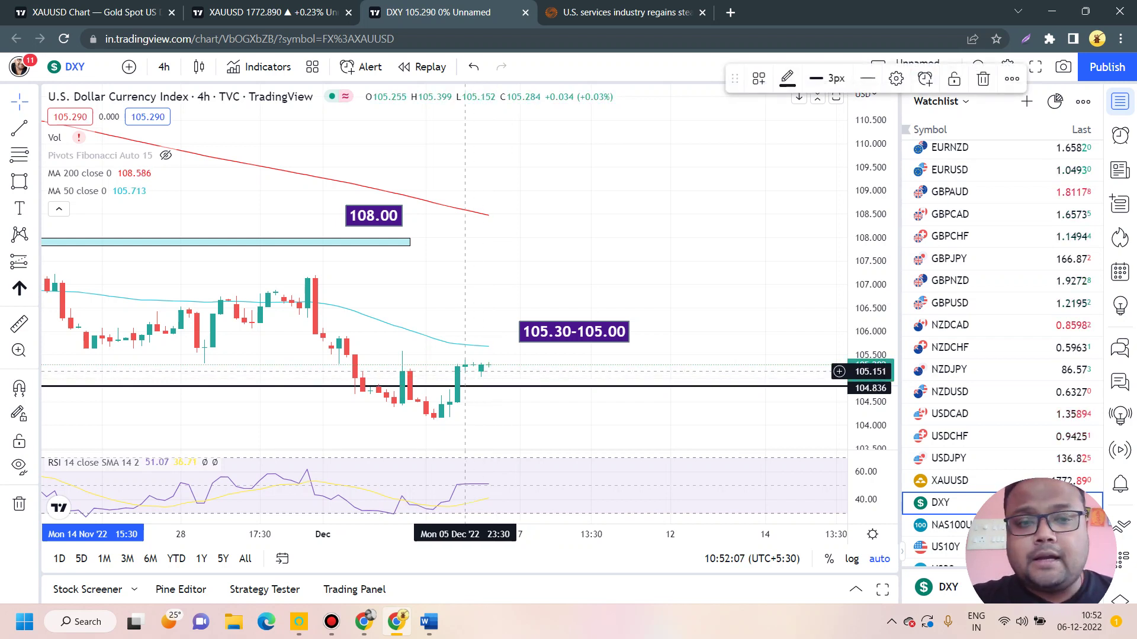
pyautogui.click(530, 382)
pyautogui.scroll(4, 533, 383)
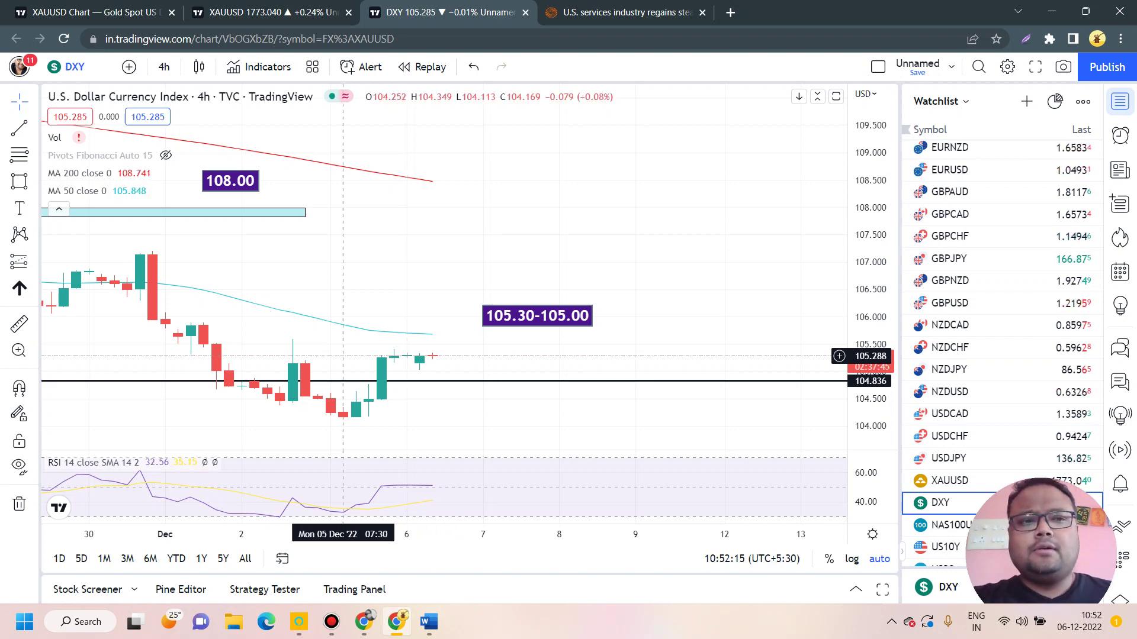
pyautogui.scroll(-6, 403, 329)
pyautogui.scroll(6, 403, 329)
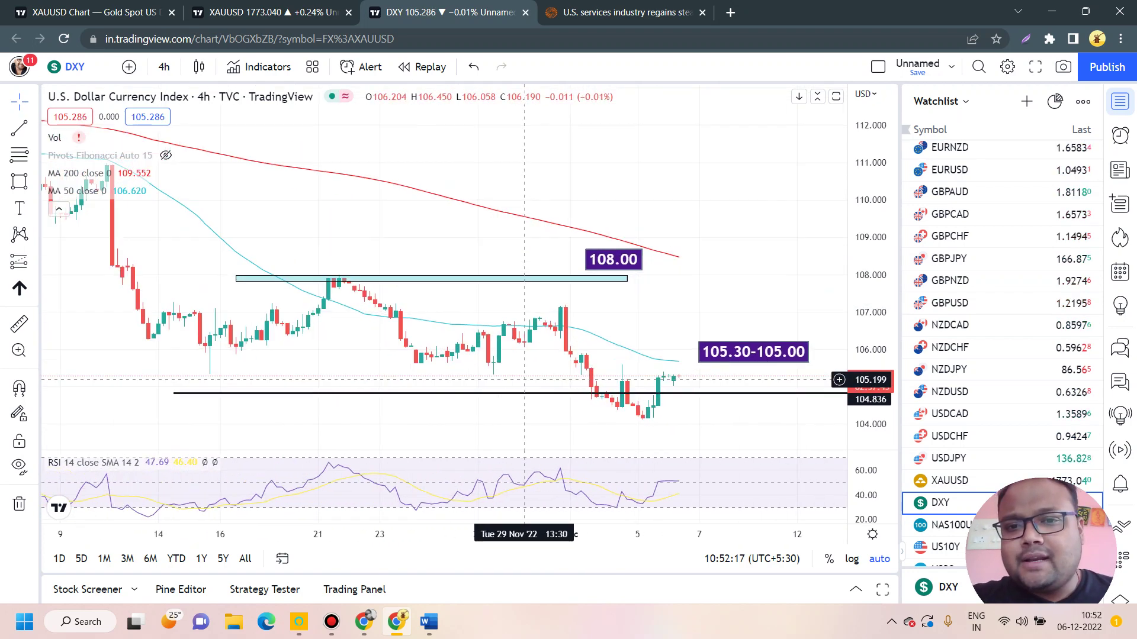
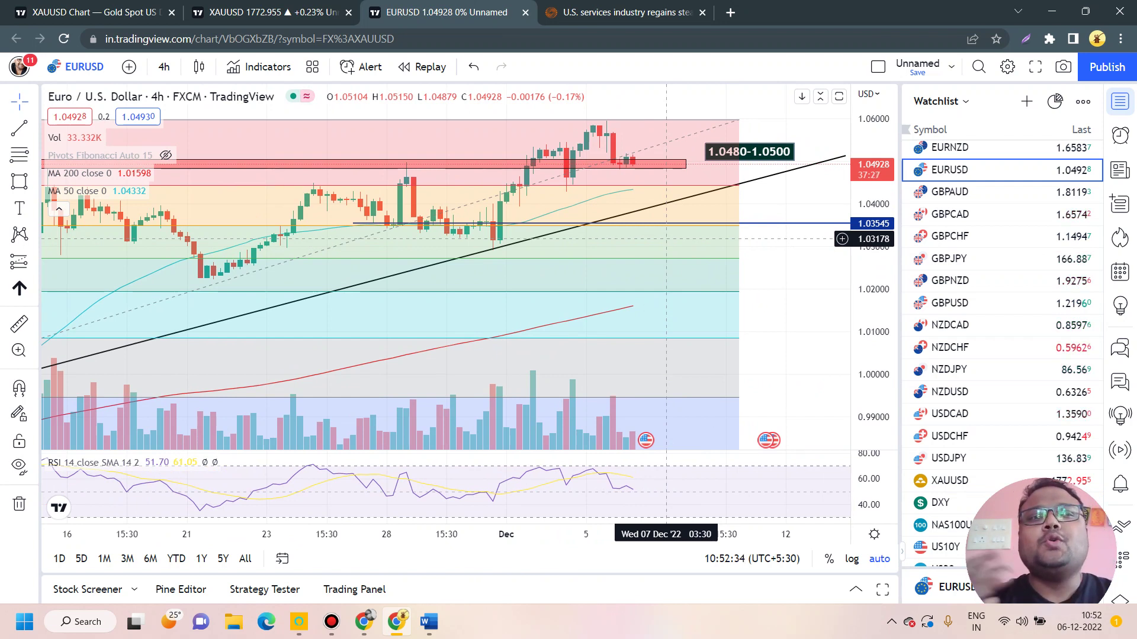
# Move the 1.0480-1.0500 label on the EURUSD chart slightly lower, to about the 1.05275 level
pyautogui.scroll(-2, 666, 239)
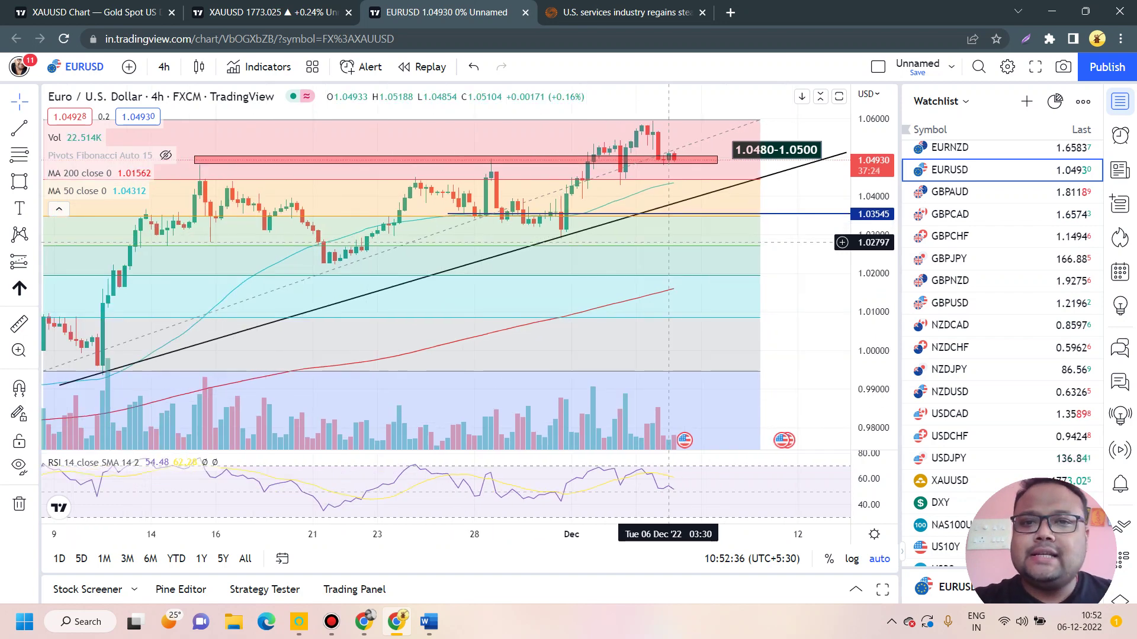
pyautogui.moveTo(728, 155); pyautogui.dragTo(721, 161)
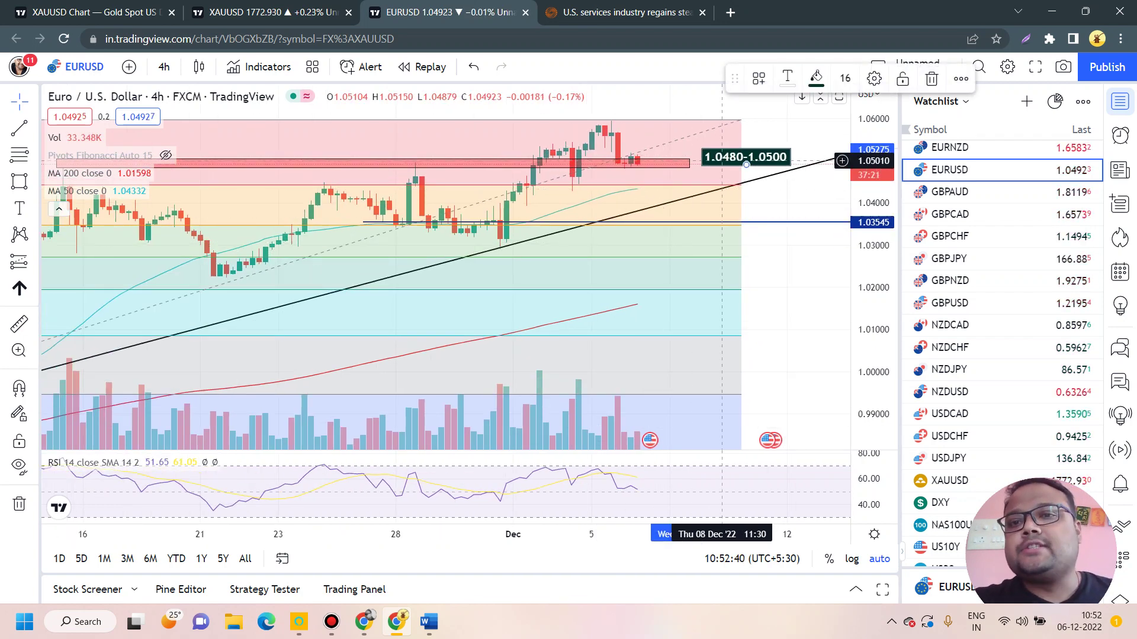
pyautogui.moveTo(592, 9)
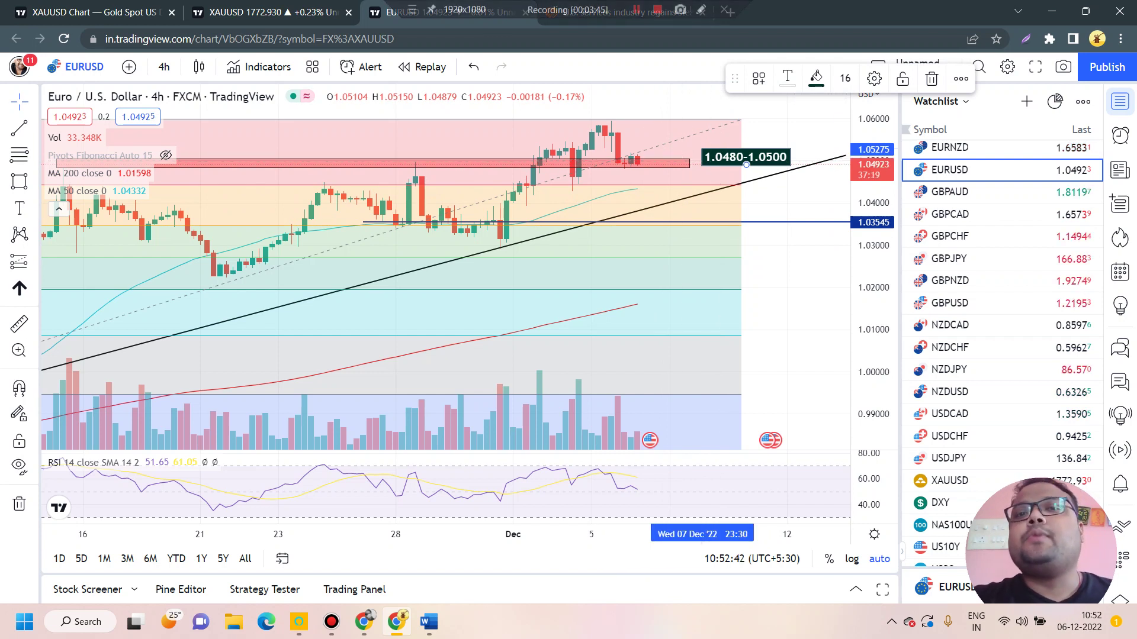
# Sketch a short green downward stroke from the 1.0480-1.0500 zone beside the latest EURUSD candles, ending the freehand annotation
pyautogui.click(701, 10)
pyautogui.moveTo(651, 159); pyautogui.dragTo(654, 177)
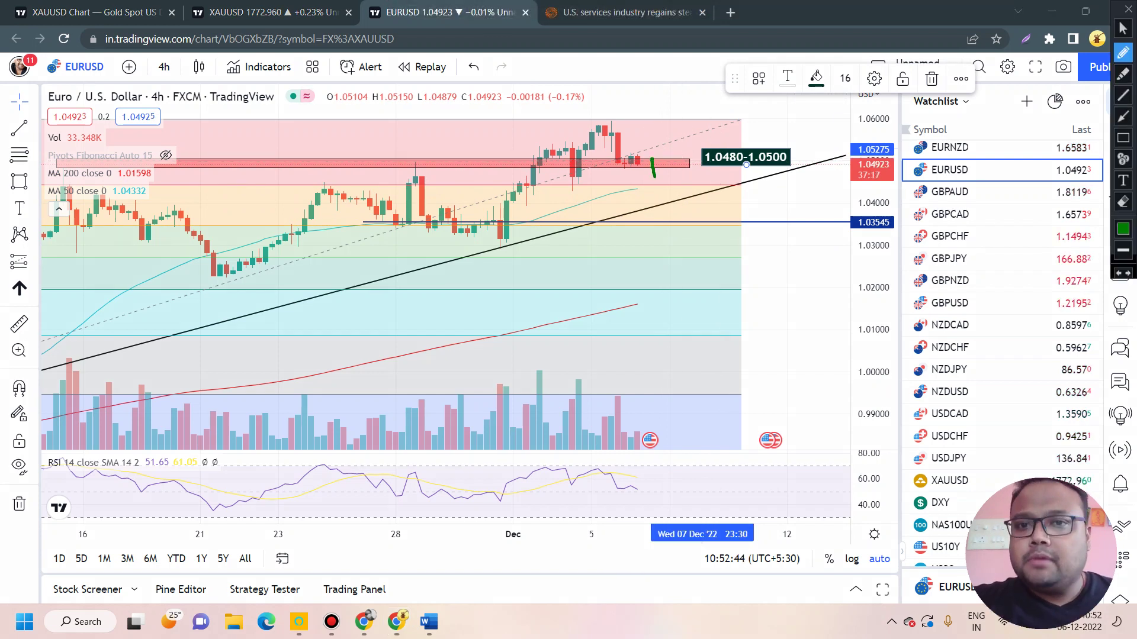
pyautogui.click(1128, 8)
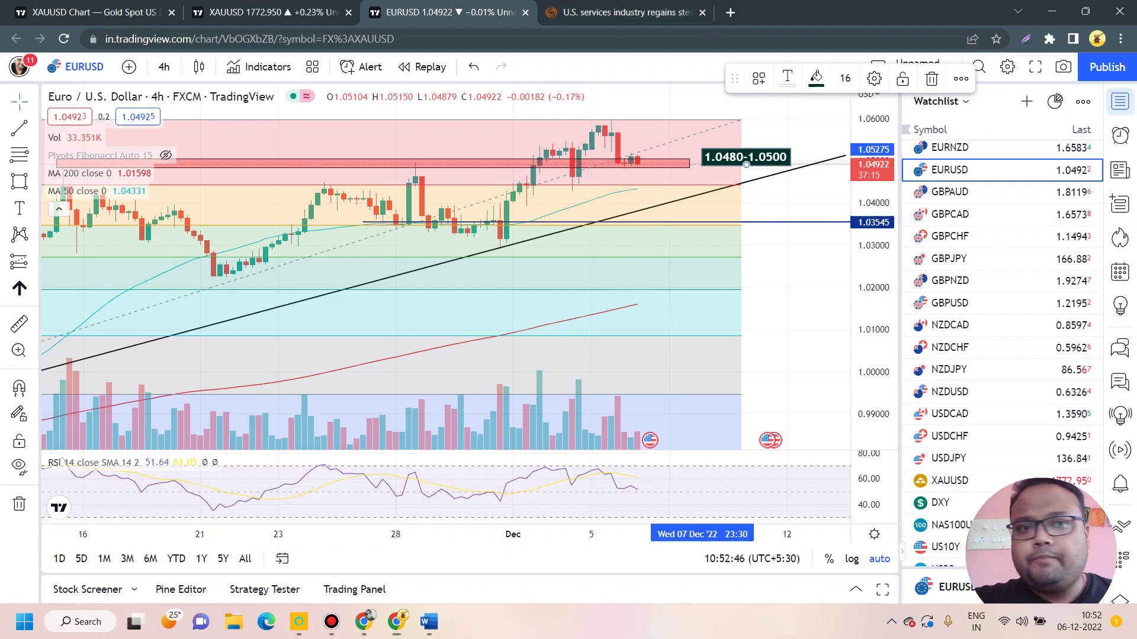
# Sketch EURUSD's upward waves in green from the November low, plus a projected dip to the trendline and rally above the last high, ending the annotation
pyautogui.scroll(-3, 178, 279)
pyautogui.moveTo(592, 9)
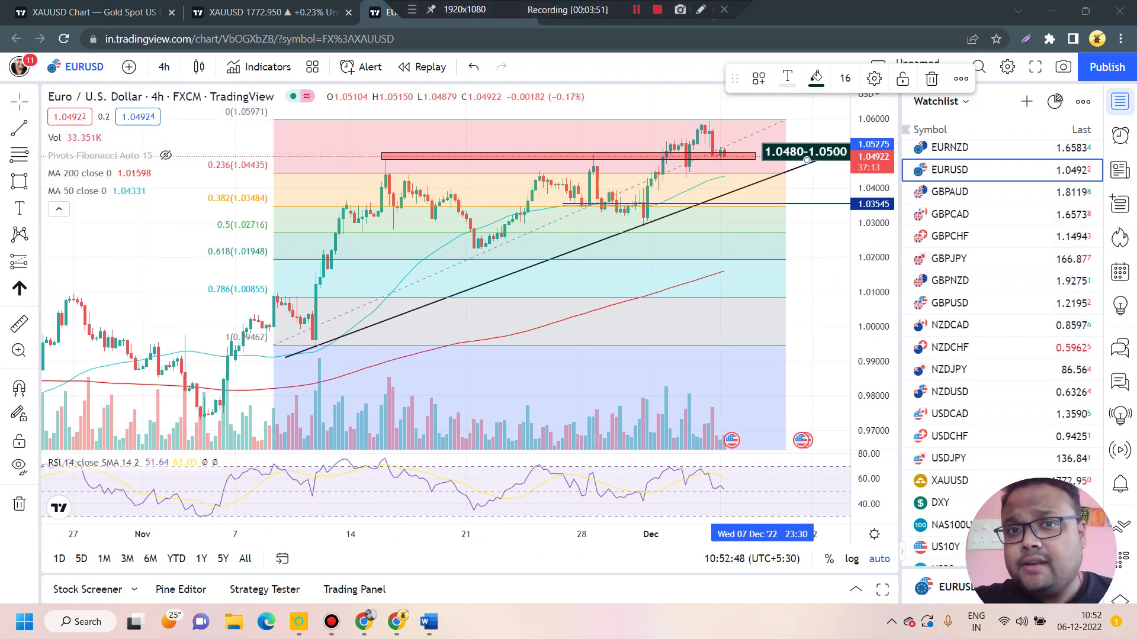
pyautogui.click(700, 9)
pyautogui.moveTo(299, 339)
pyautogui.mouseDown()
pyautogui.moveTo(427, 210)
pyautogui.moveTo(530, 153)
pyautogui.moveTo(639, 218)
pyautogui.moveTo(699, 123)
pyautogui.mouseUp()
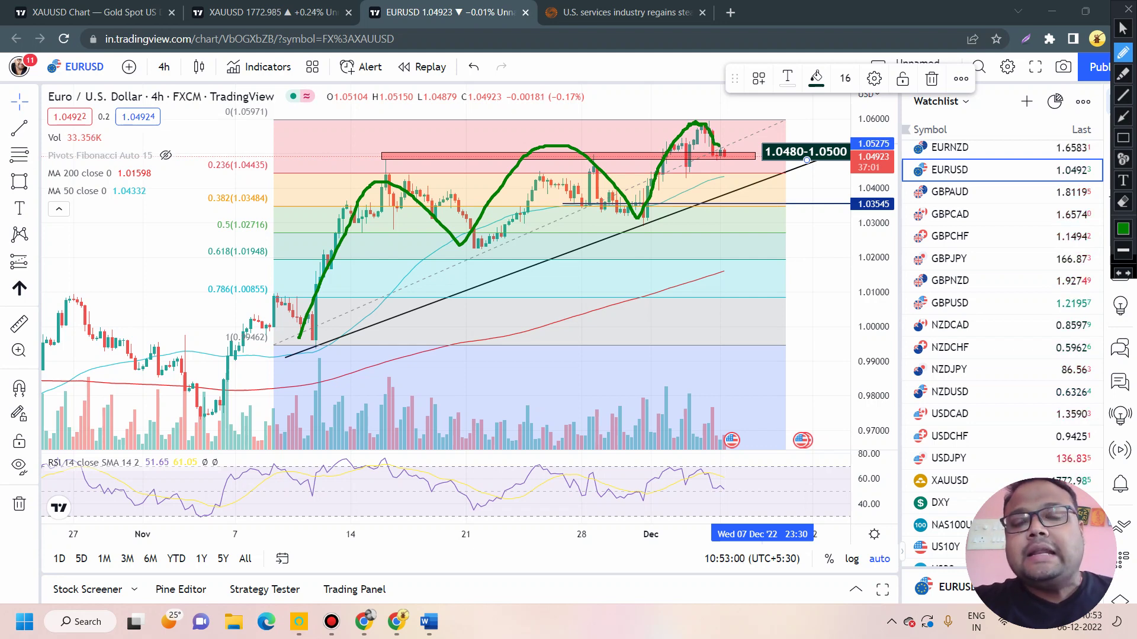
pyautogui.moveTo(743, 174)
pyautogui.mouseDown()
pyautogui.moveTo(758, 181)
pyautogui.moveTo(778, 113)
pyautogui.moveTo(769, 106)
pyautogui.moveTo(793, 141)
pyautogui.mouseUp()
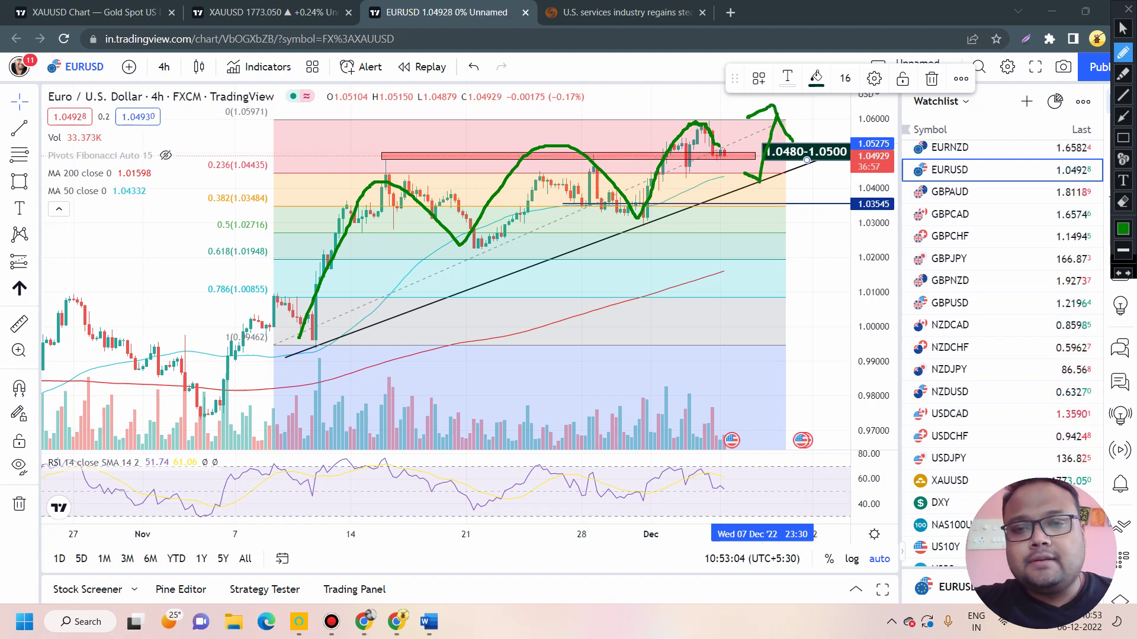
pyautogui.click(1123, 27)
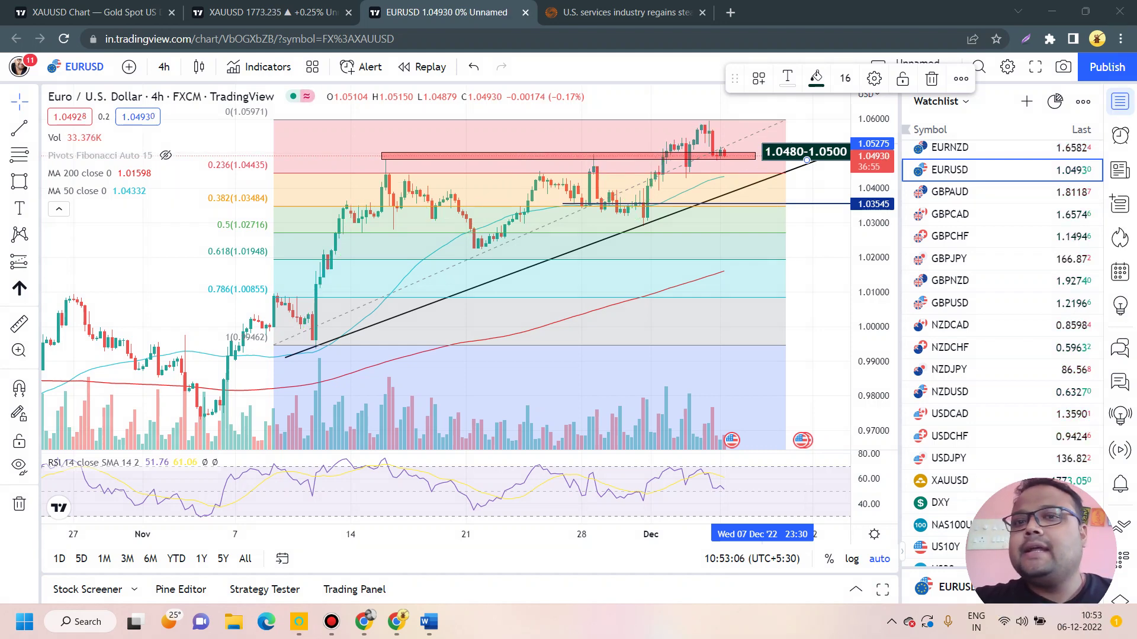
# Circle in green the two lows along the rising EURUSD trendline and mark the trendline area just ahead of price with an arrow and circle
pyautogui.scroll(3, 641, 182)
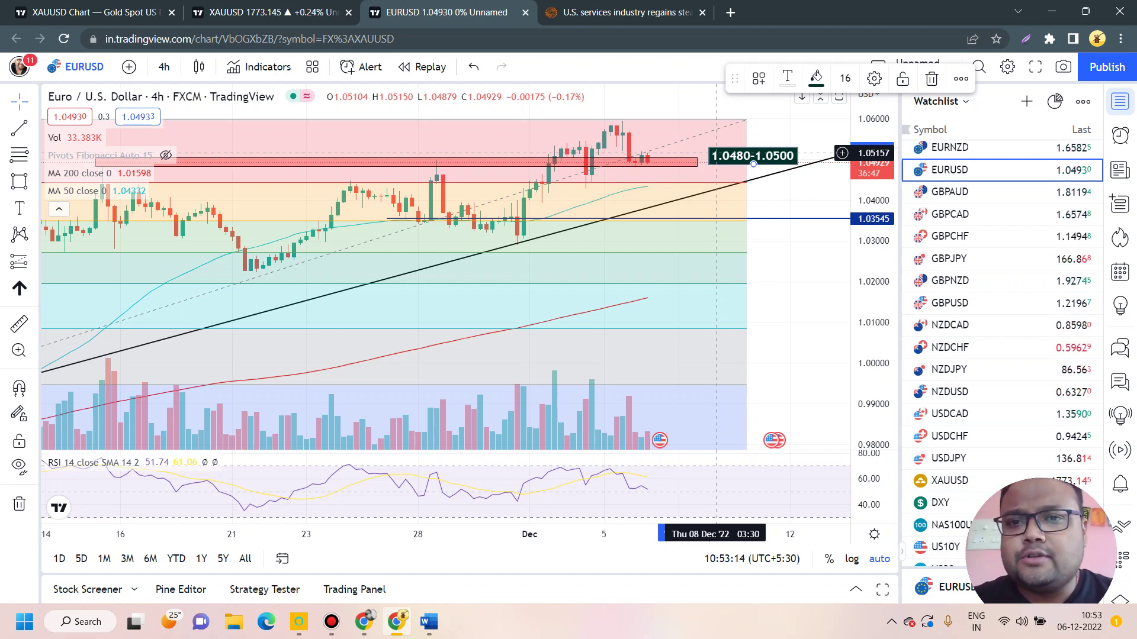
pyautogui.scroll(-2, 716, 153)
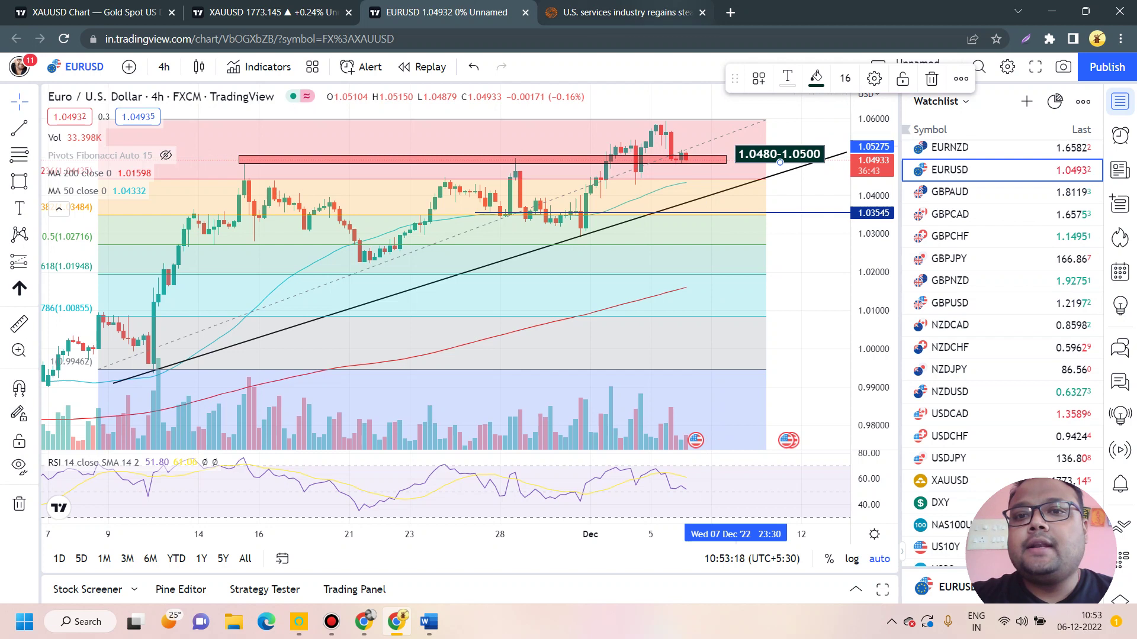
pyautogui.moveTo(1109, 195)
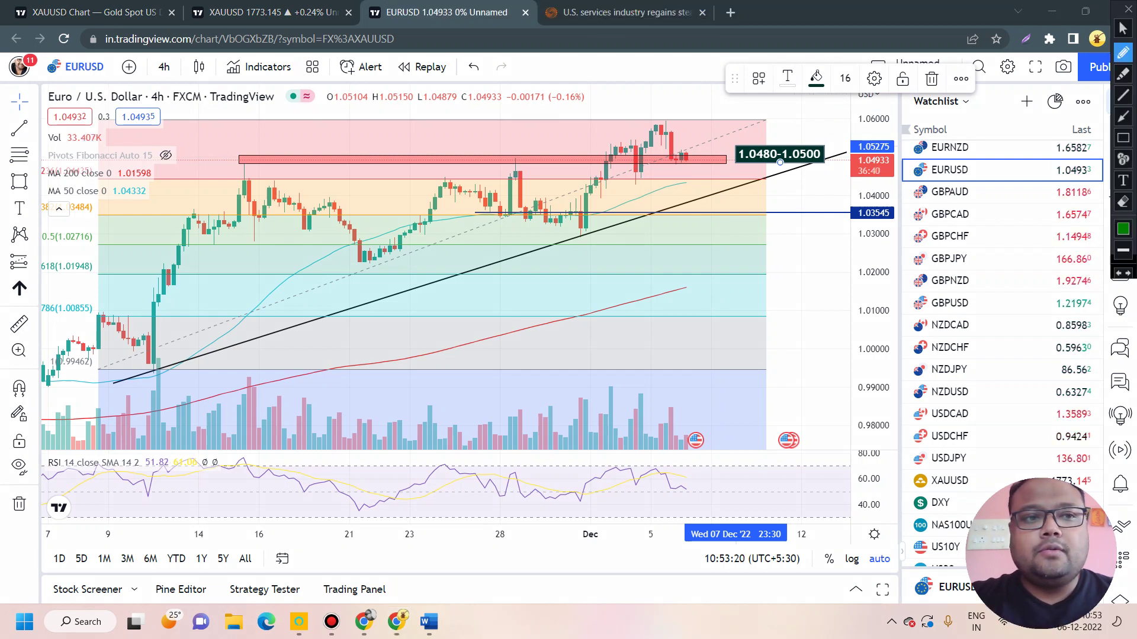
pyautogui.moveTo(152, 359); pyautogui.dragTo(145, 358)
pyautogui.moveTo(585, 225); pyautogui.dragTo(593, 235)
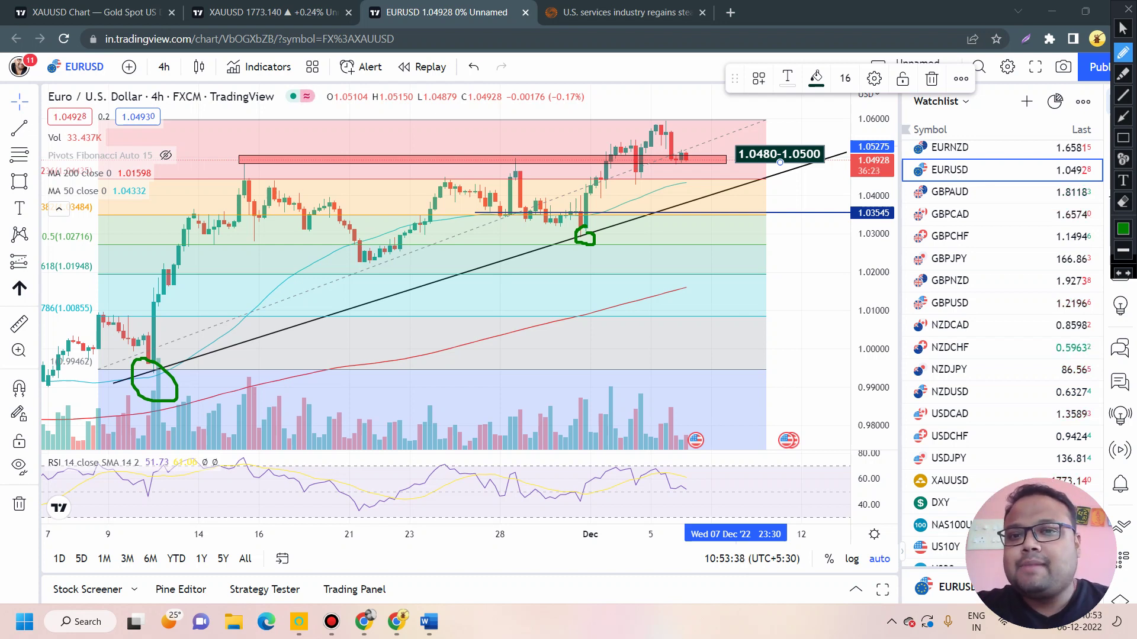
pyautogui.moveTo(700, 188); pyautogui.dragTo(718, 193)
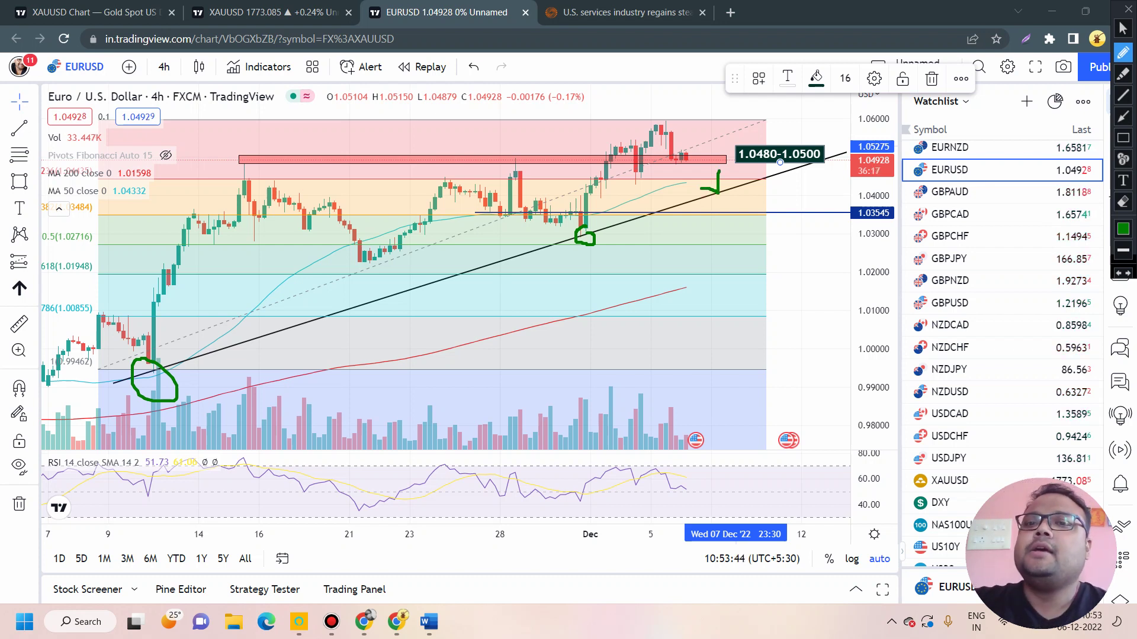
pyautogui.moveTo(719, 173)
pyautogui.mouseDown()
pyautogui.moveTo(681, 189)
pyautogui.moveTo(753, 200)
pyautogui.mouseUp()
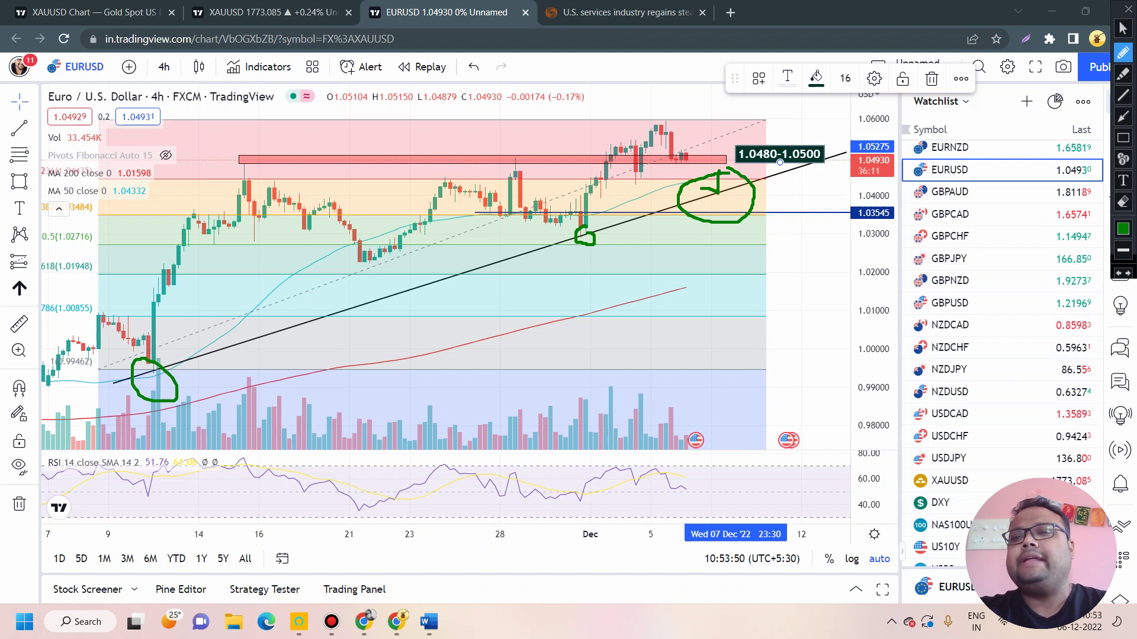
# Handwrite 1.0400 inside an ellipse below the trendline, ending the freehand annotation
pyautogui.moveTo(684, 305); pyautogui.dragTo(682, 360)
pyautogui.moveTo(730, 306)
pyautogui.mouseDown()
pyautogui.moveTo(721, 339)
pyautogui.moveTo(740, 309)
pyautogui.moveTo(772, 331)
pyautogui.mouseUp()
pyautogui.moveTo(770, 320)
pyautogui.mouseDown()
pyautogui.moveTo(771, 341)
pyautogui.moveTo(795, 309)
pyautogui.mouseUp()
pyautogui.moveTo(820, 306)
pyautogui.mouseDown()
pyautogui.moveTo(836, 325)
pyautogui.moveTo(824, 299)
pyautogui.mouseUp()
pyautogui.moveTo(829, 274)
pyautogui.mouseDown()
pyautogui.moveTo(616, 343)
pyautogui.moveTo(842, 274)
pyautogui.mouseUp()
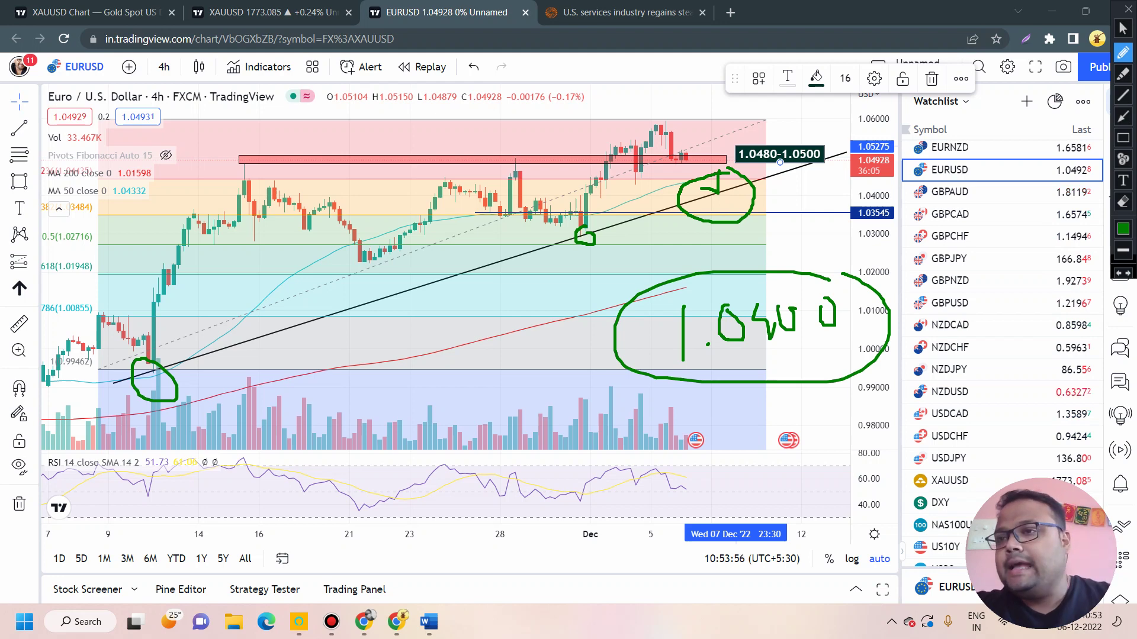
pyautogui.click(1128, 9)
# Handwrite 1.0350 inside an ellipse and circle the support area along the 1.03545 line in green, ending the freehand annotation
pyautogui.scroll(3, 696, 205)
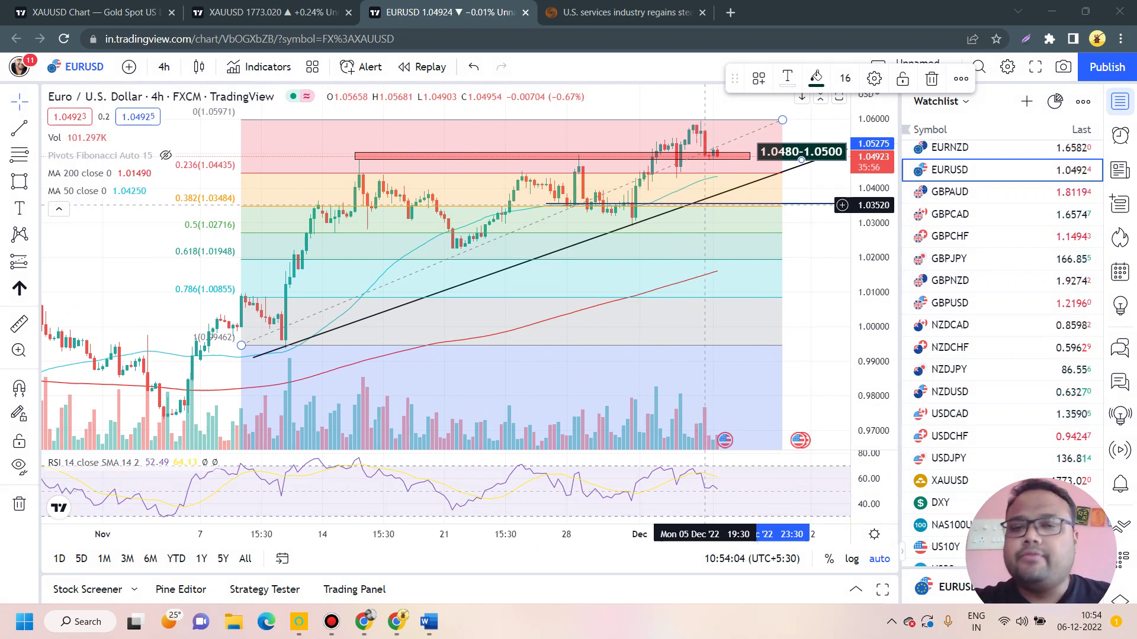
pyautogui.scroll(1, 677, 208)
pyautogui.scroll(1, 677, 207)
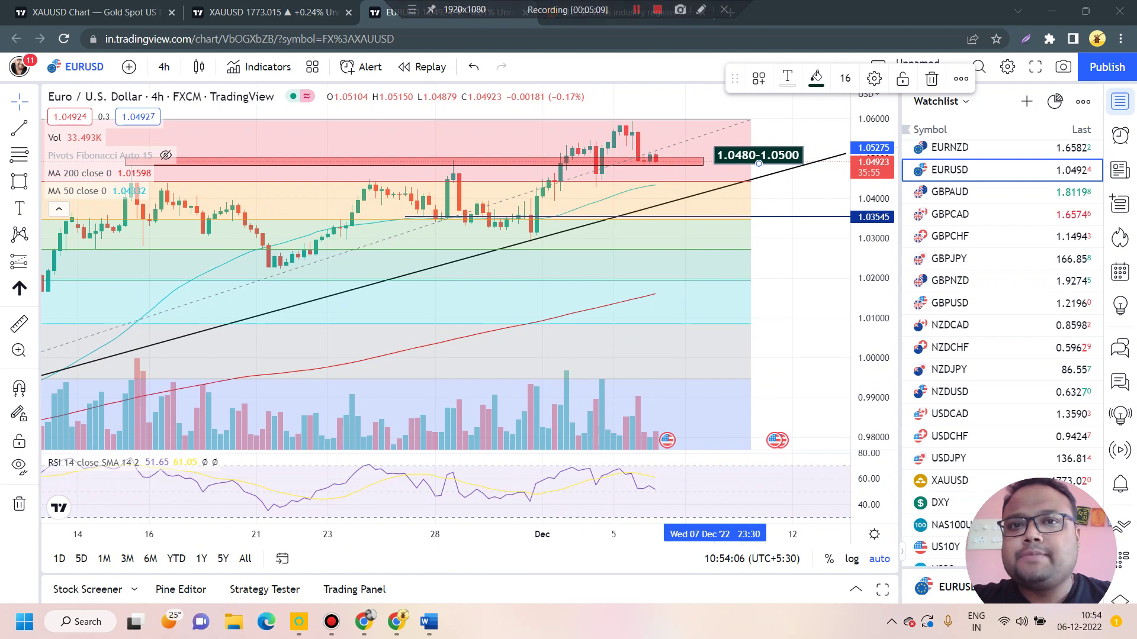
pyautogui.click(700, 9)
pyautogui.moveTo(645, 258); pyautogui.dragTo(642, 291)
pyautogui.click(666, 286)
pyautogui.moveTo(685, 255)
pyautogui.mouseDown()
pyautogui.moveTo(692, 284)
pyautogui.moveTo(732, 286)
pyautogui.moveTo(758, 261)
pyautogui.moveTo(770, 277)
pyautogui.moveTo(795, 252)
pyautogui.moveTo(622, 329)
pyautogui.moveTo(882, 239)
pyautogui.moveTo(809, 211)
pyautogui.mouseUp()
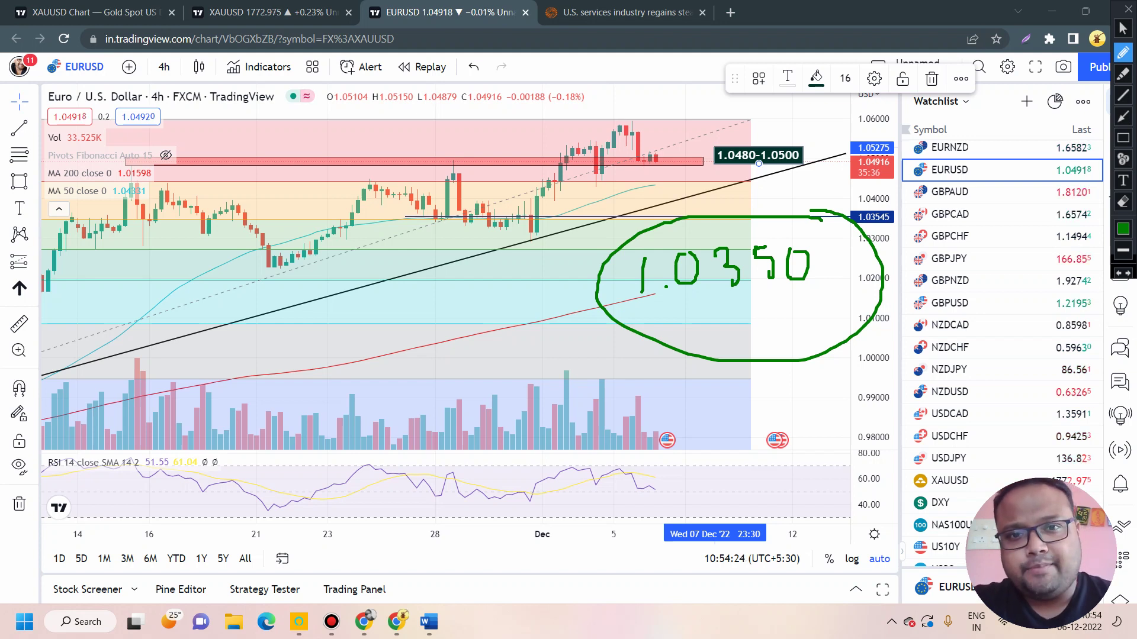
pyautogui.moveTo(464, 214)
pyautogui.mouseDown()
pyautogui.moveTo(462, 240)
pyautogui.moveTo(740, 225)
pyautogui.moveTo(669, 200)
pyautogui.mouseUp()
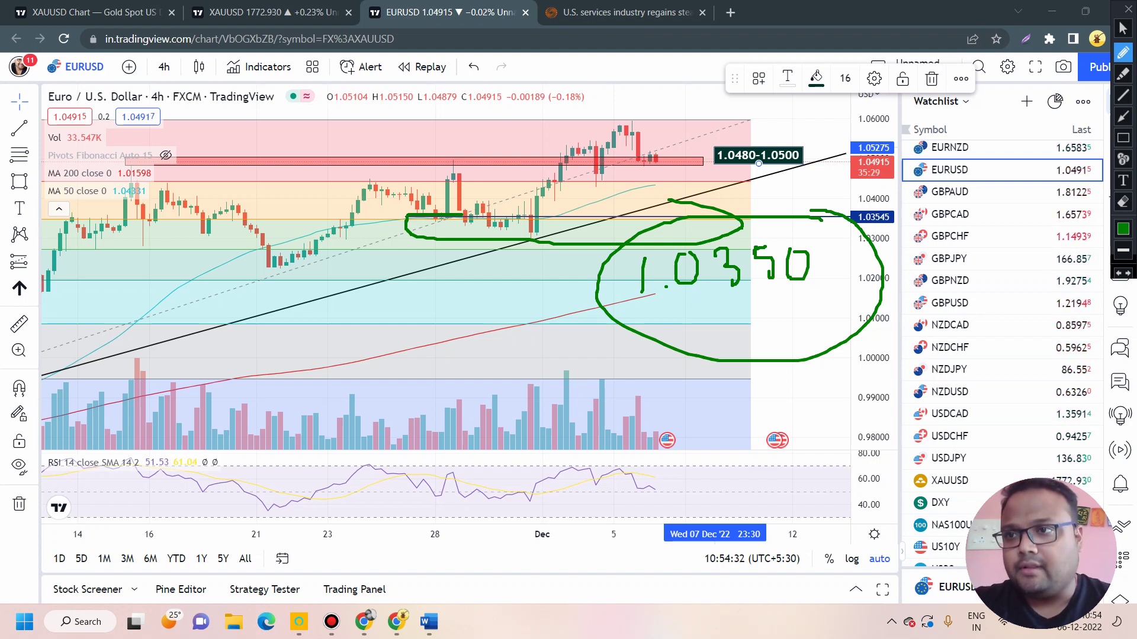
pyautogui.click(1129, 9)
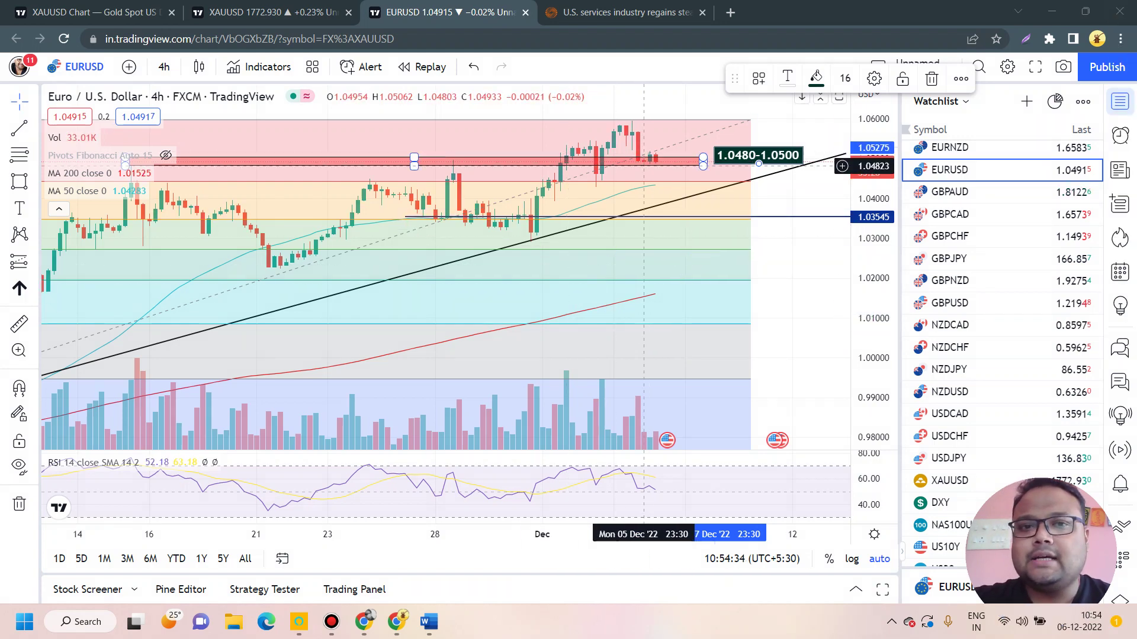
# Delete the Fibonacci retracement from the EURUSD chart
pyautogui.scroll(-1, 649, 162)
pyautogui.scroll(-3, 381, 155)
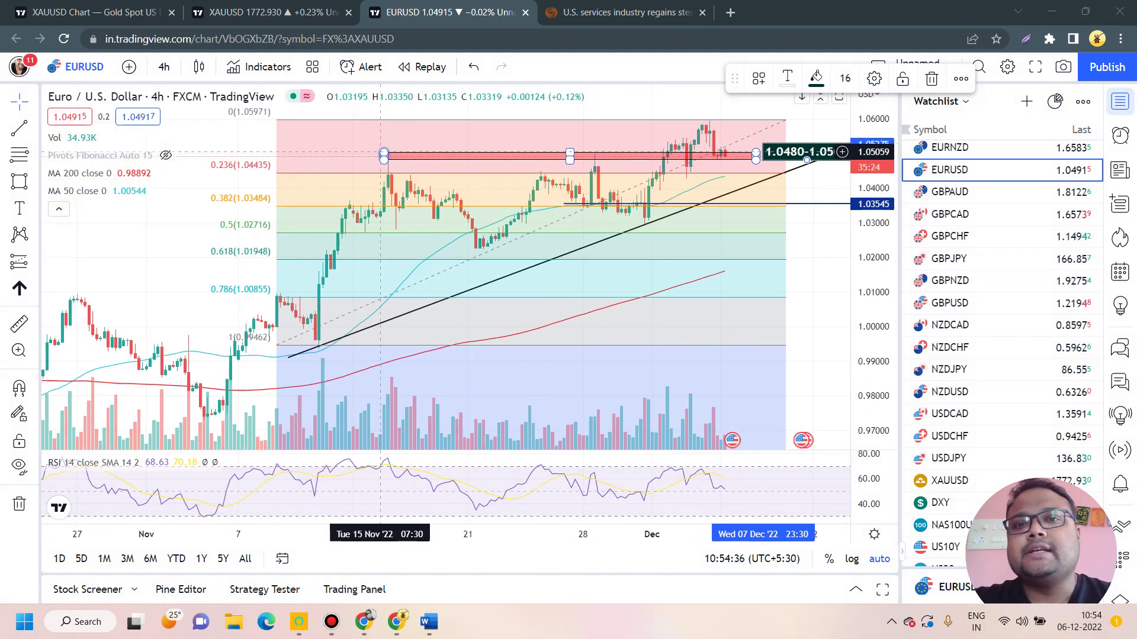
pyautogui.scroll(3, 381, 156)
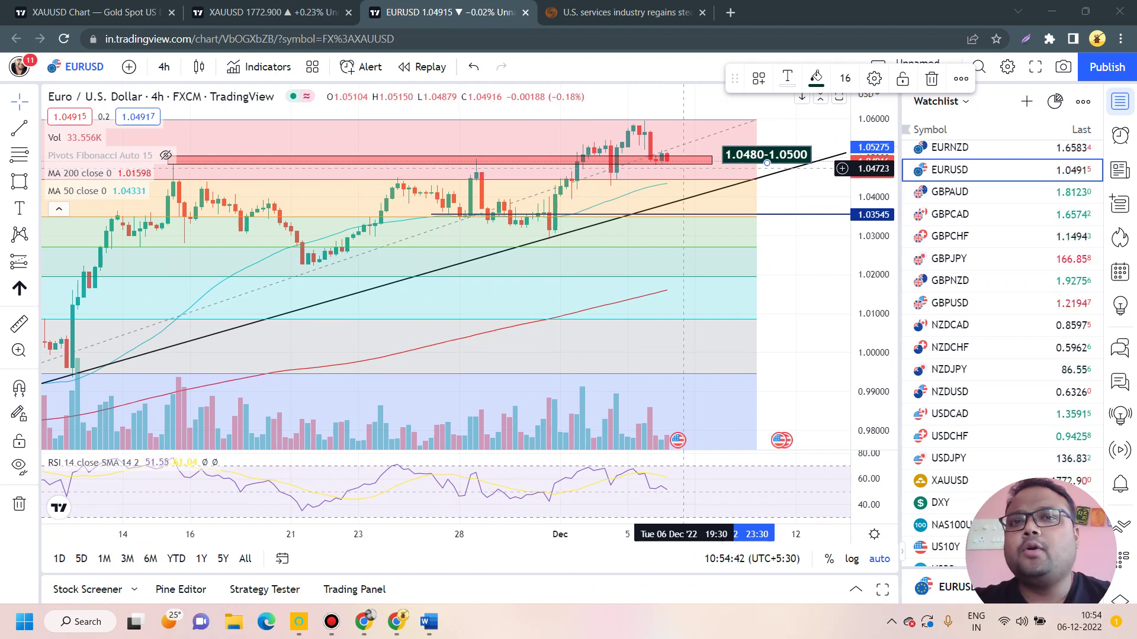
pyautogui.scroll(2, 684, 168)
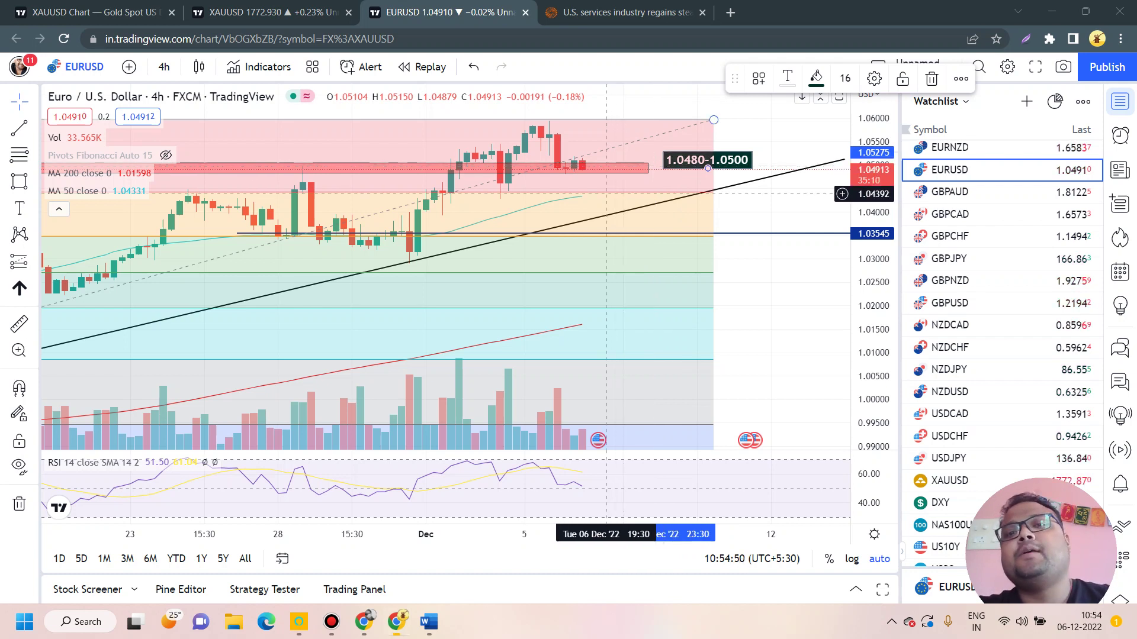
pyautogui.click(606, 192)
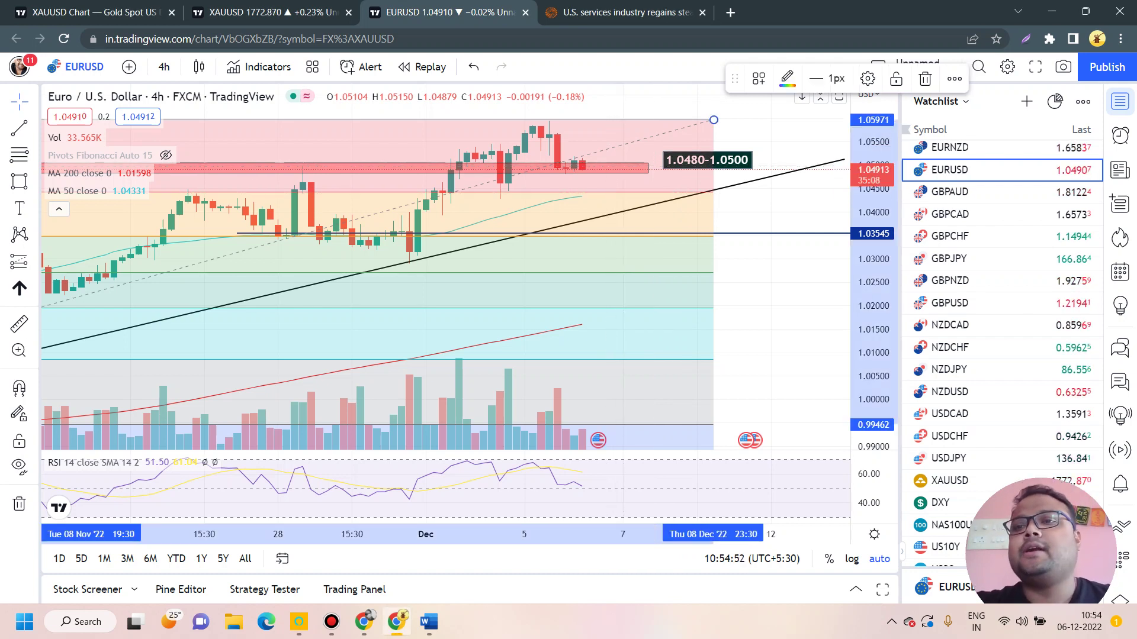
pyautogui.scroll(-4, 555, 171)
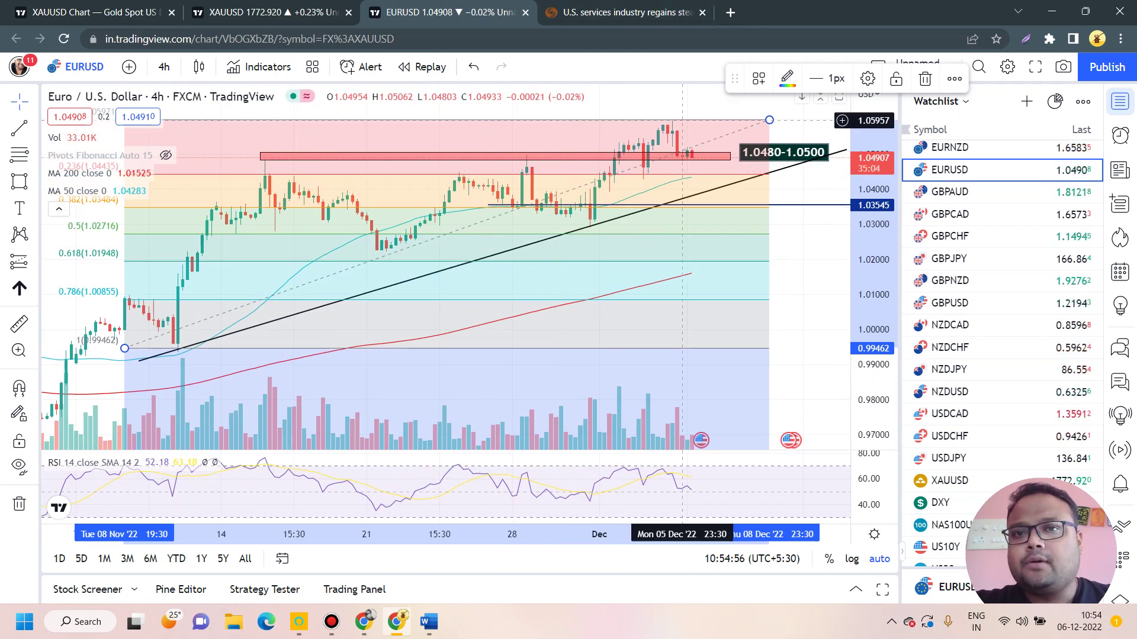
pyautogui.press('Delete')
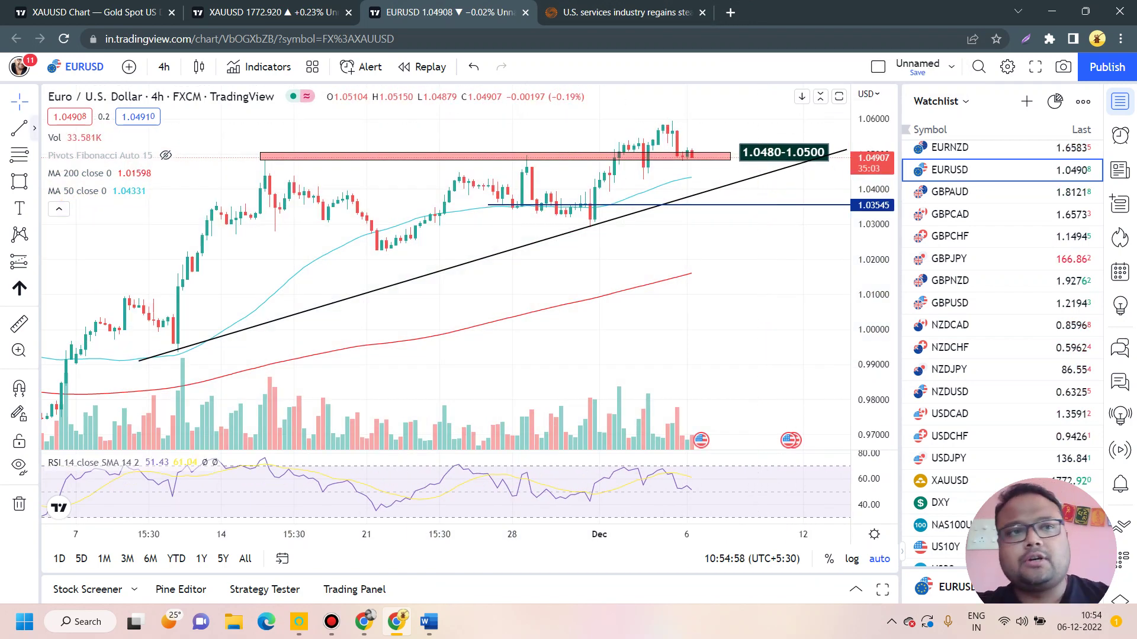
# Place a horizontal ray at about 1.05936 along the December high, starting near 28 November
pyautogui.click(34, 128)
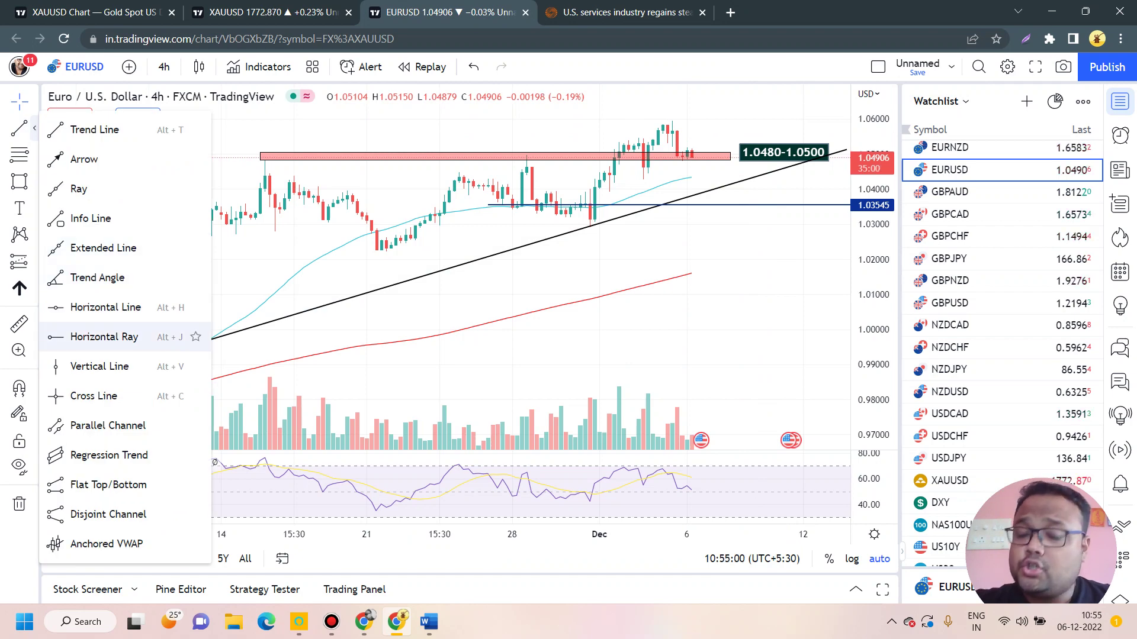
pyautogui.click(89, 333)
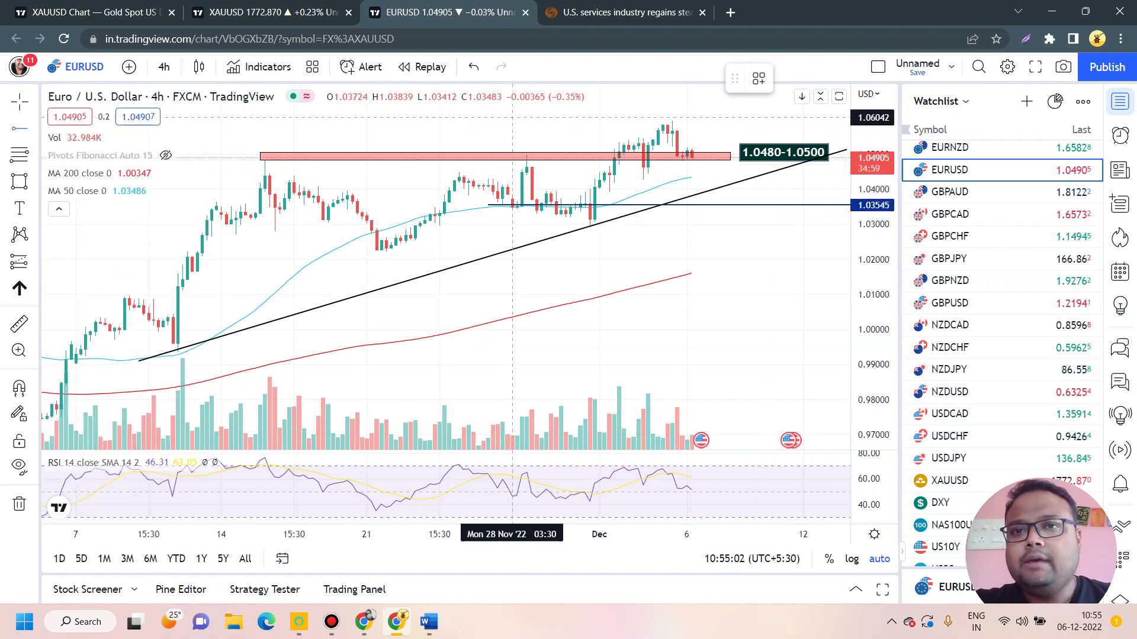
pyautogui.click(508, 121)
pyautogui.moveTo(508, 266); pyautogui.dragTo(452, 267)
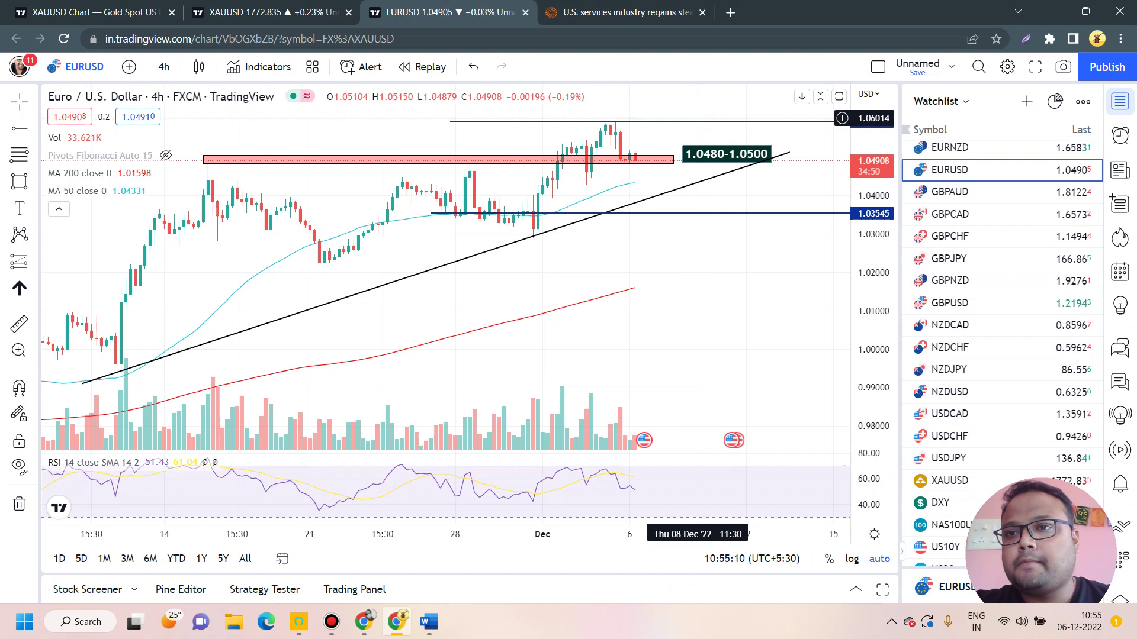
# Handwrite 1.0600 inside a large ellipse and circle the area where the trendline crosses the 1.03545 line, ending the freehand annotation
pyautogui.click(700, 9)
pyautogui.moveTo(519, 284)
pyautogui.mouseDown()
pyautogui.moveTo(496, 312)
pyautogui.moveTo(492, 385)
pyautogui.mouseUp()
pyautogui.moveTo(615, 276)
pyautogui.mouseDown()
pyautogui.moveTo(621, 360)
pyautogui.moveTo(633, 277)
pyautogui.moveTo(682, 328)
pyautogui.mouseUp()
pyautogui.moveTo(764, 273); pyautogui.dragTo(848, 274)
pyautogui.moveTo(933, 260)
pyautogui.mouseDown()
pyautogui.moveTo(650, 225)
pyautogui.moveTo(495, 397)
pyautogui.moveTo(892, 377)
pyautogui.moveTo(877, 248)
pyautogui.mouseUp()
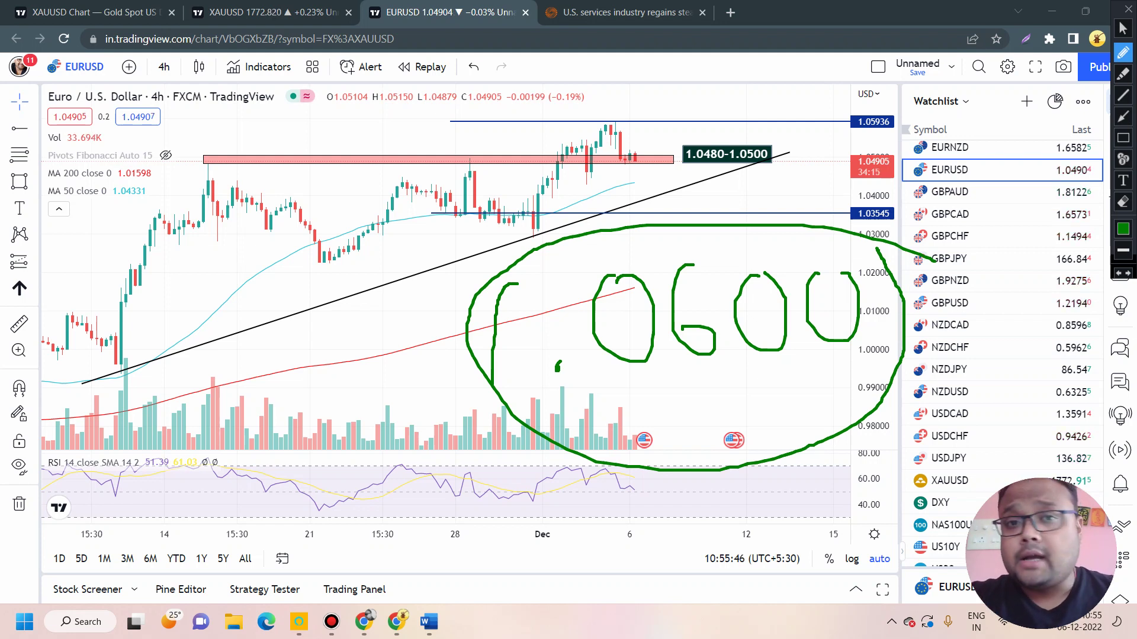
pyautogui.moveTo(658, 181)
pyautogui.mouseDown()
pyautogui.moveTo(681, 264)
pyautogui.moveTo(640, 176)
pyautogui.mouseUp()
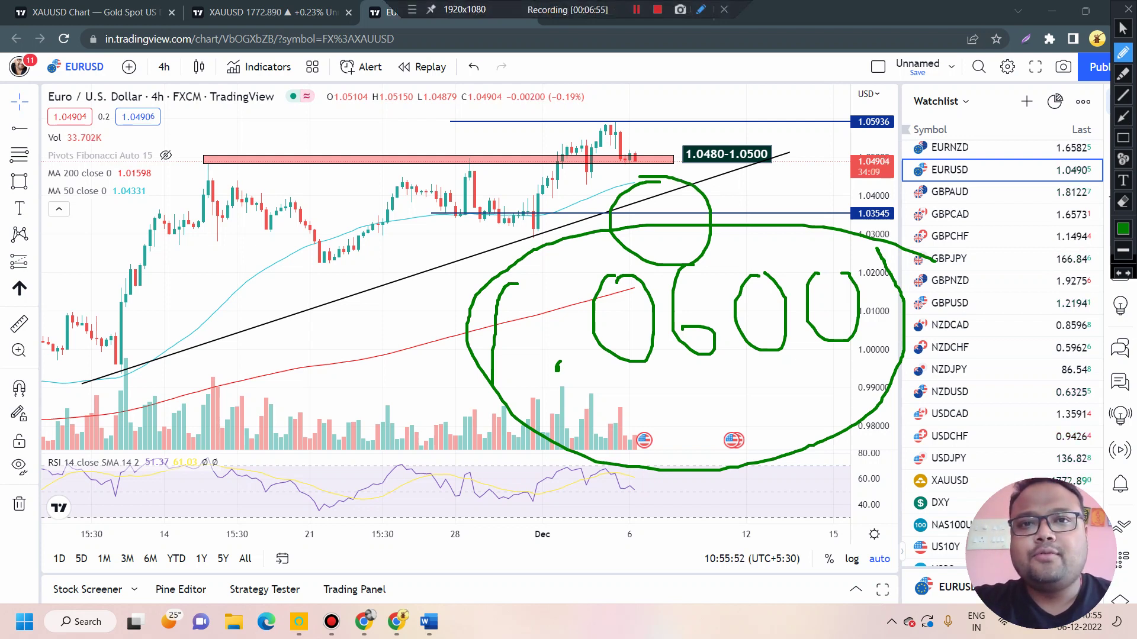
pyautogui.press('Escape')
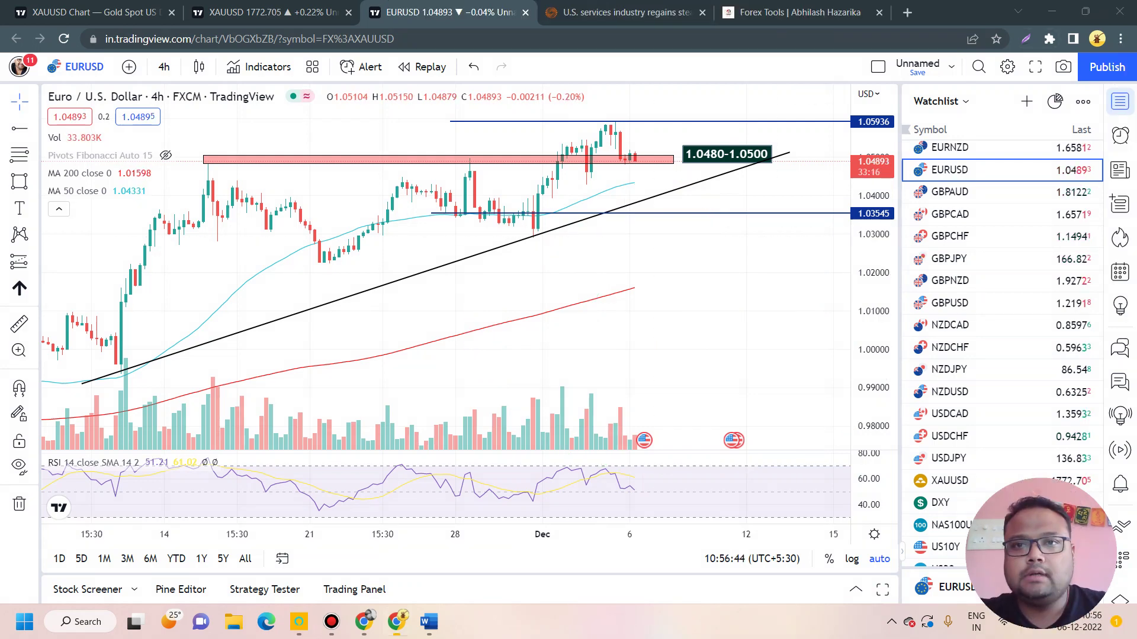
# Check EURUSD's short and long trader percentages in the Forex Sentiment table on the Forex Tools page, ending back on the EURUSD chart
pyautogui.click(793, 12)
pyautogui.scroll(1, 562, 355)
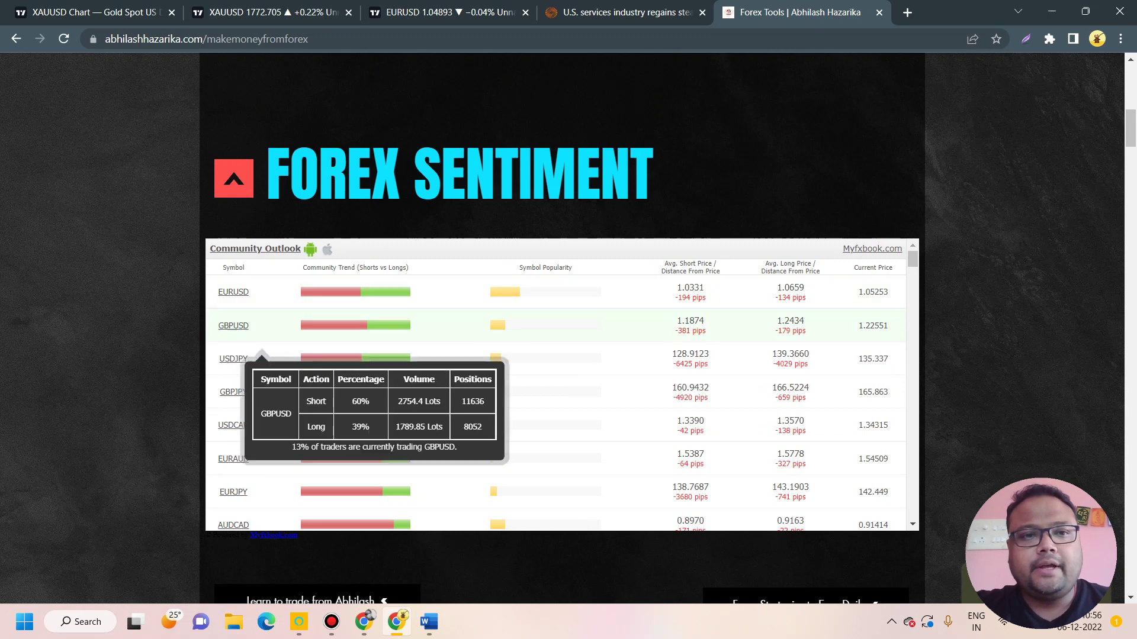
pyautogui.moveTo(337, 292)
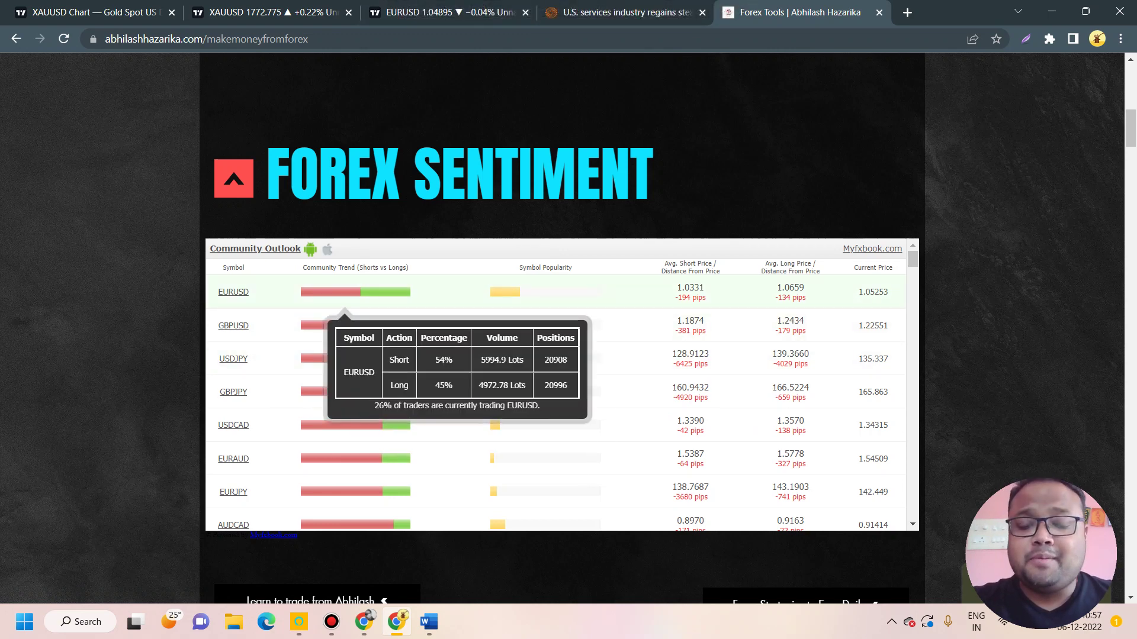
pyautogui.scroll(-3, 347, 293)
pyautogui.scroll(3, 346, 293)
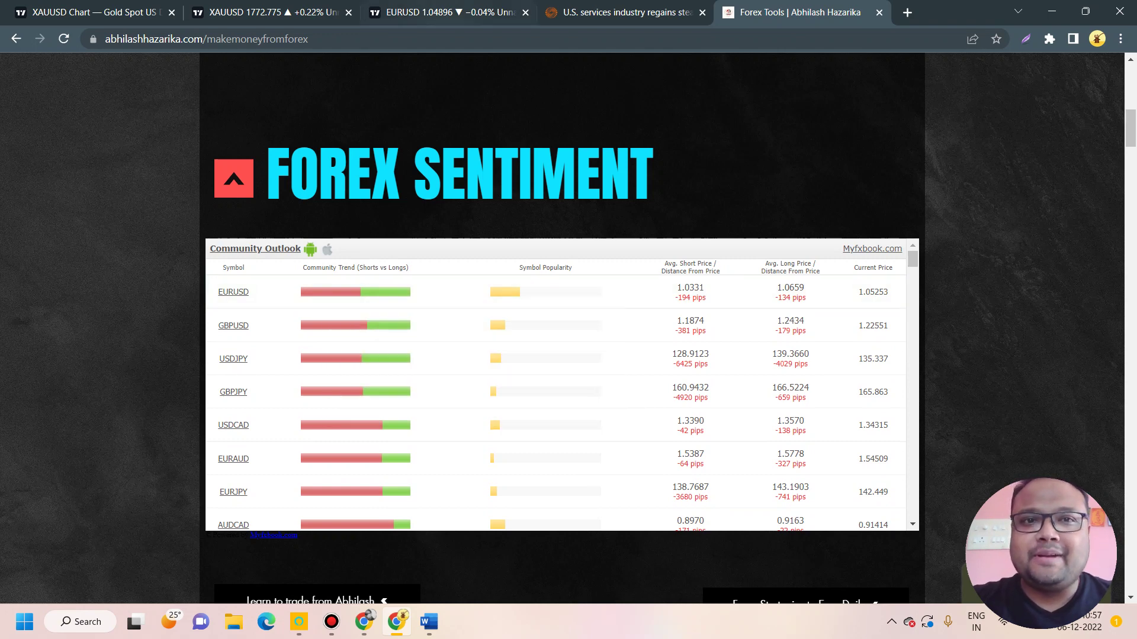
pyautogui.click(444, 12)
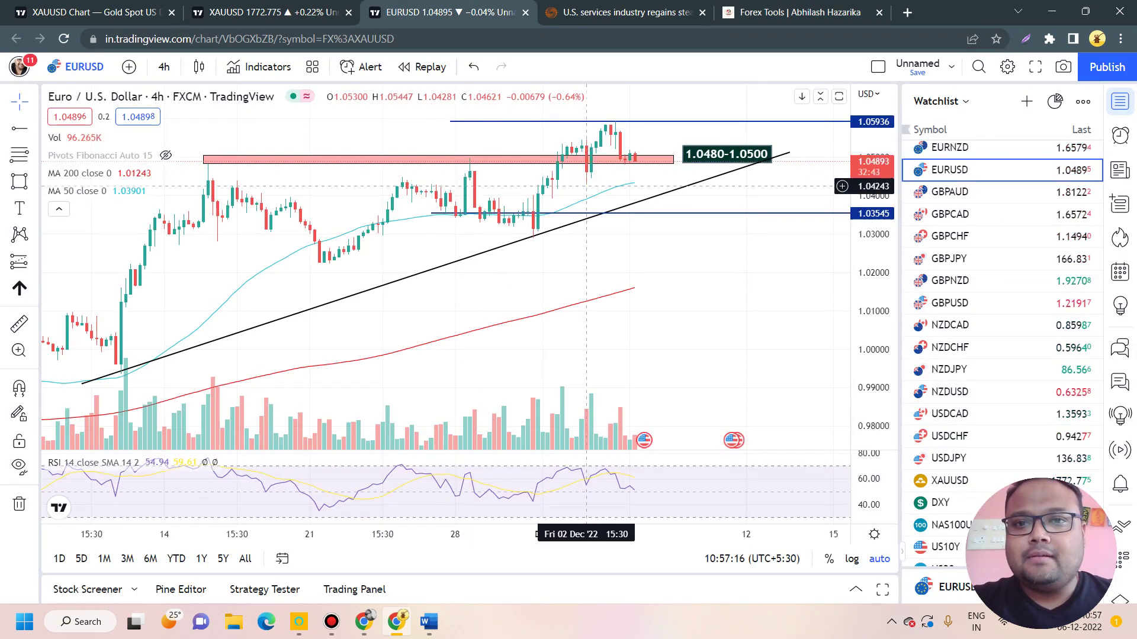